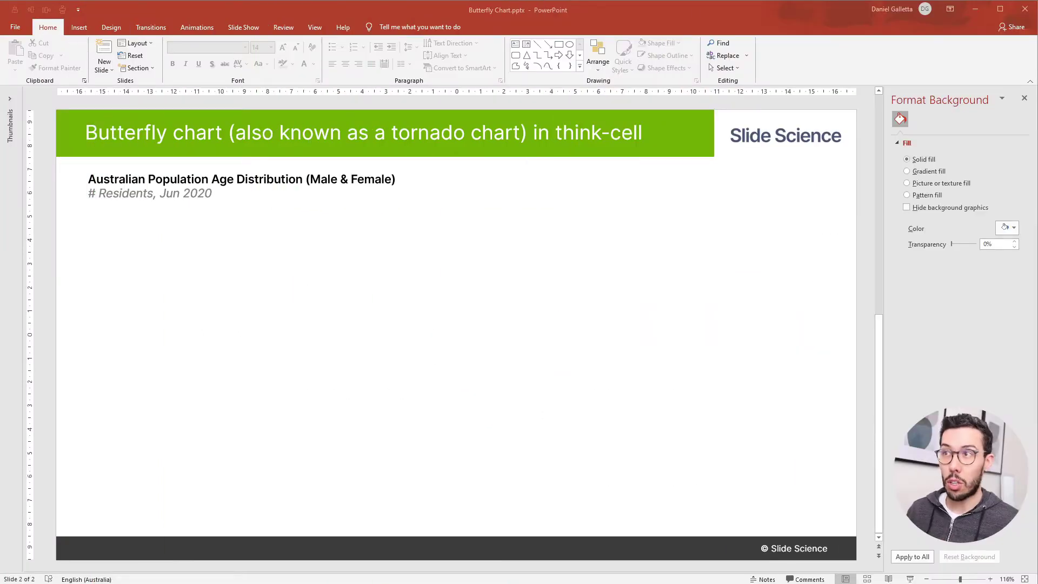
- Insert a think-cell stacked column chart on the slide, then select the Excel age bands B5:B14
click(81, 28)
click(309, 69)
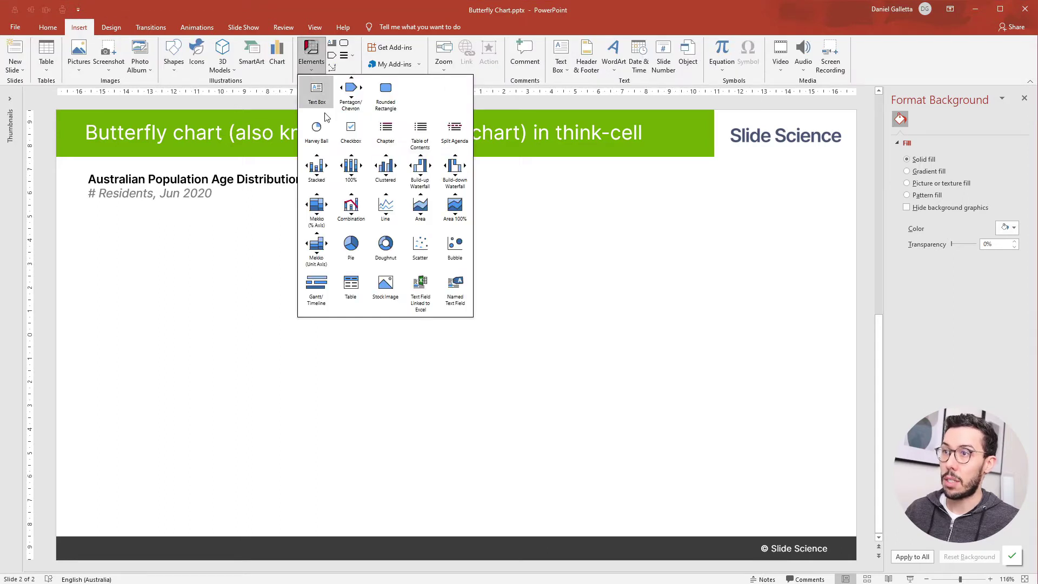
click(317, 165)
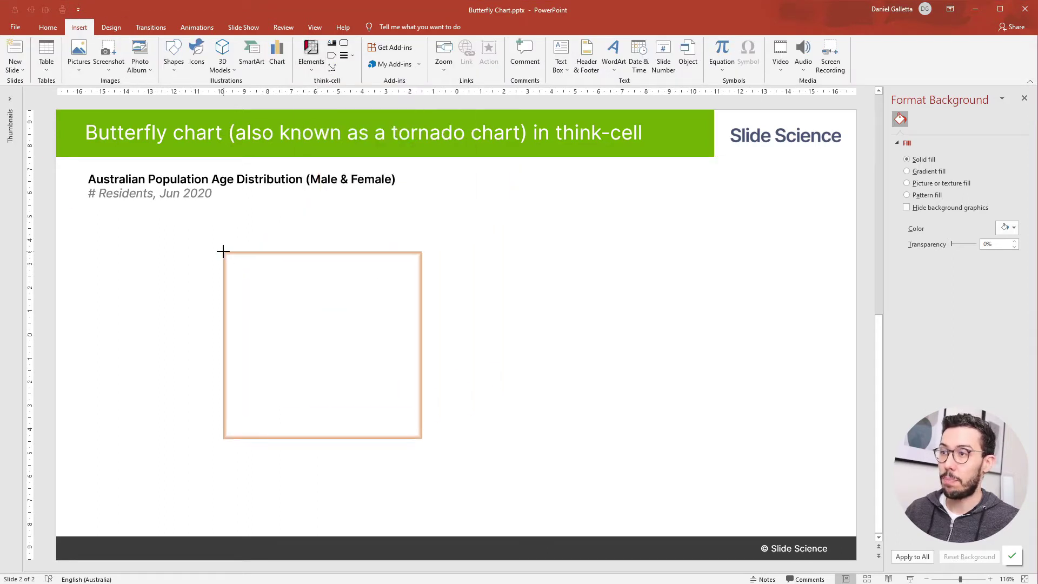
click(224, 252)
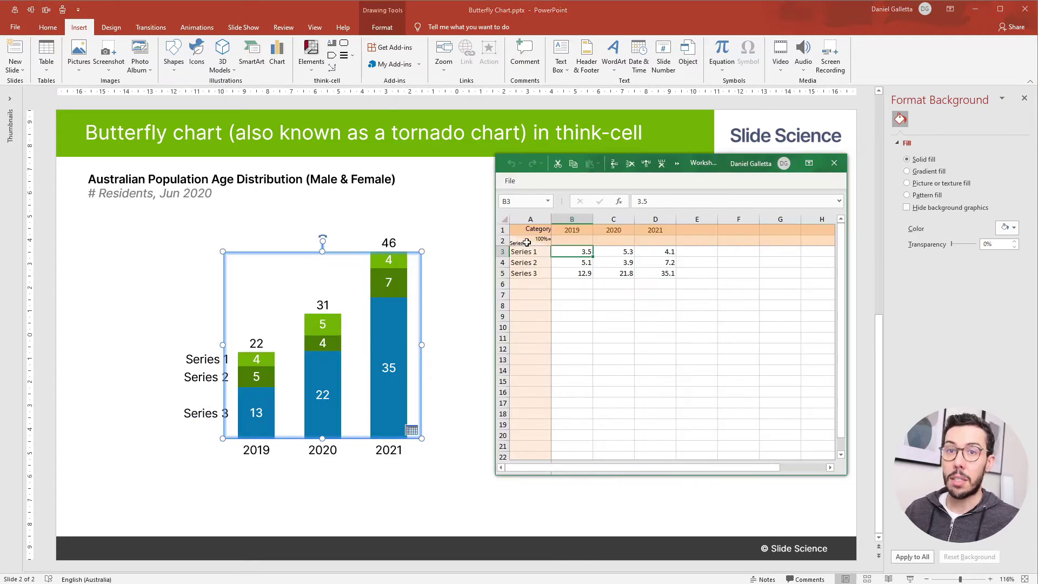
key(alt+Tab)
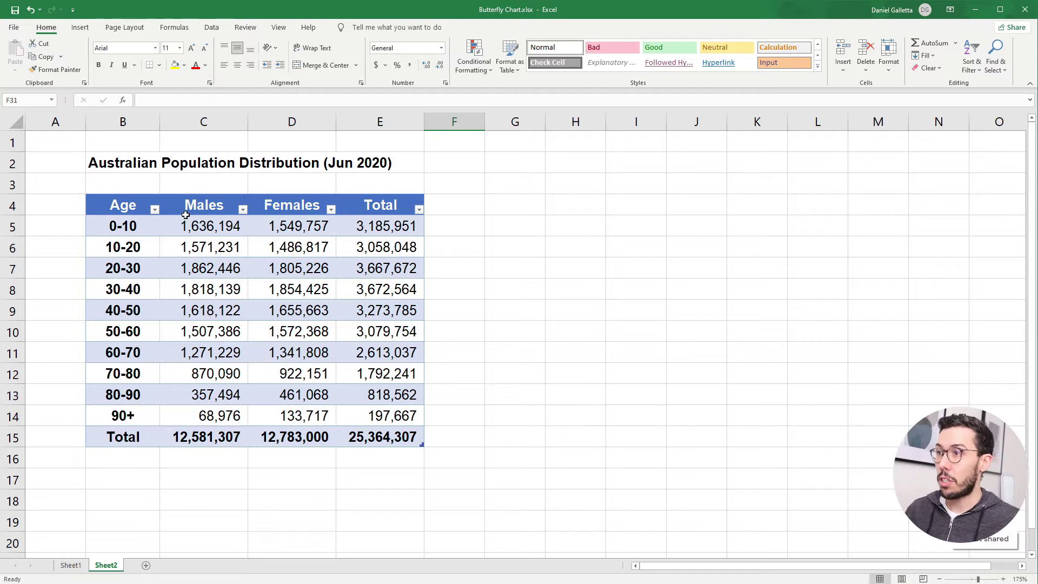
drag(134, 224, 133, 417)
key(ctrl+c)
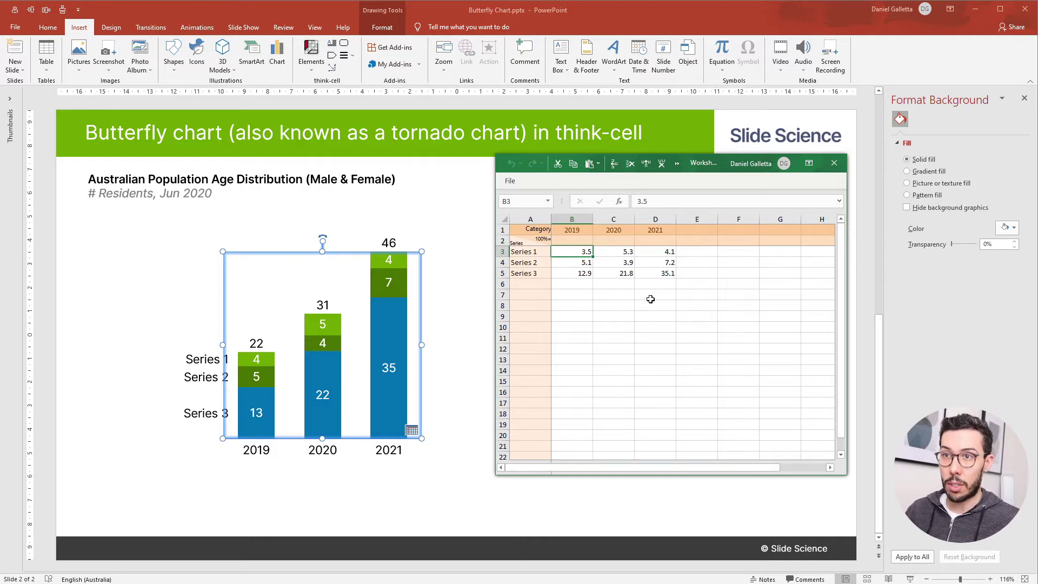
- Transpose the datasheet, paste the age bands into A2, and clear the sample series C1:E4
click(676, 163)
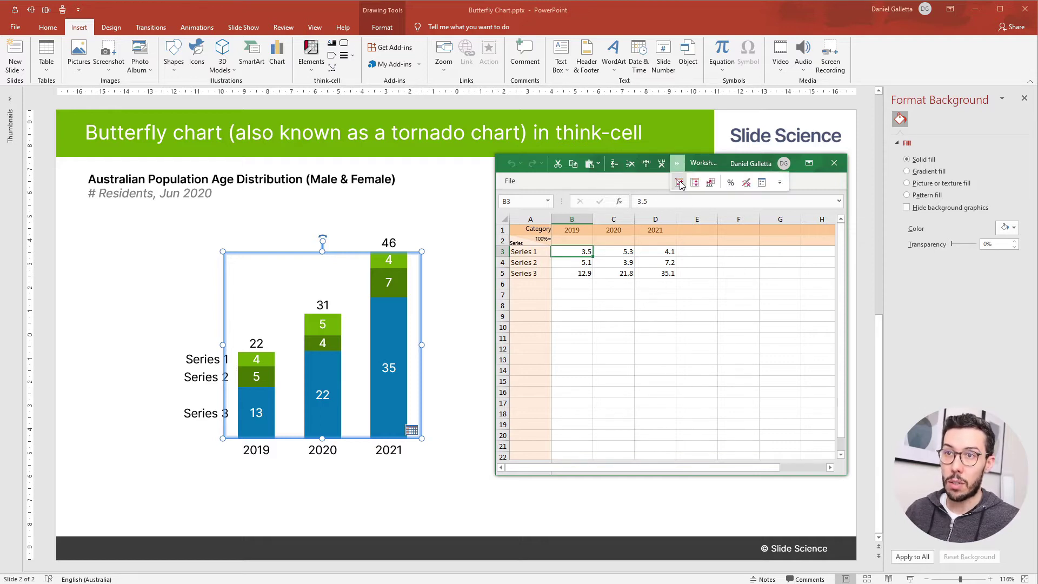
click(679, 184)
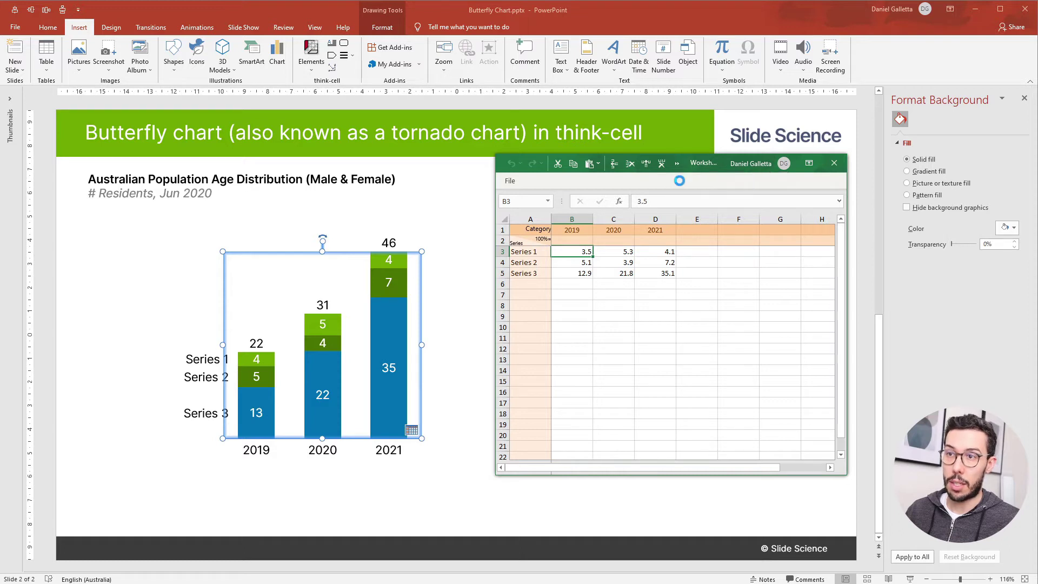
click(543, 241)
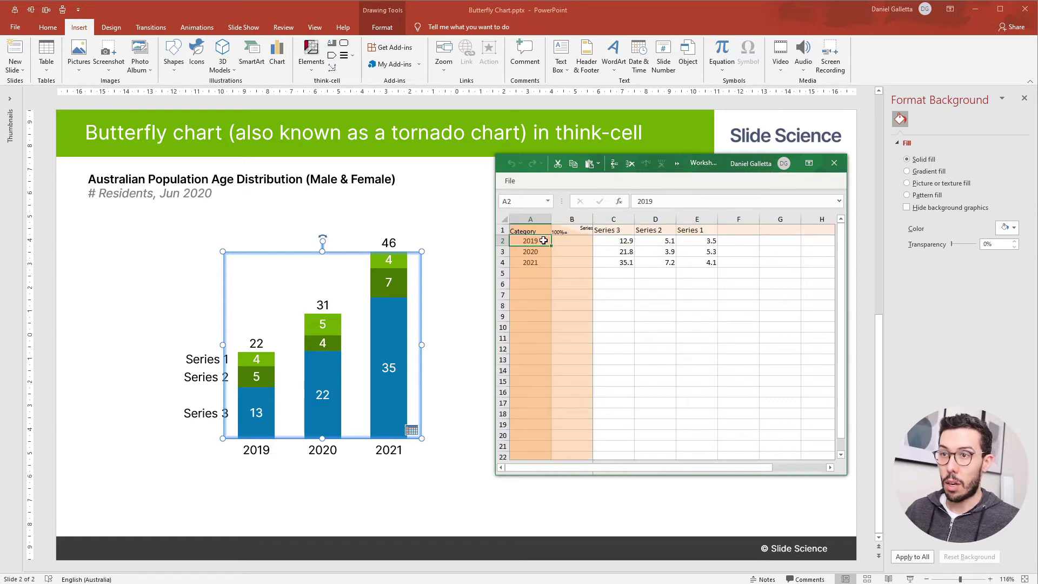
key(ctrl+v)
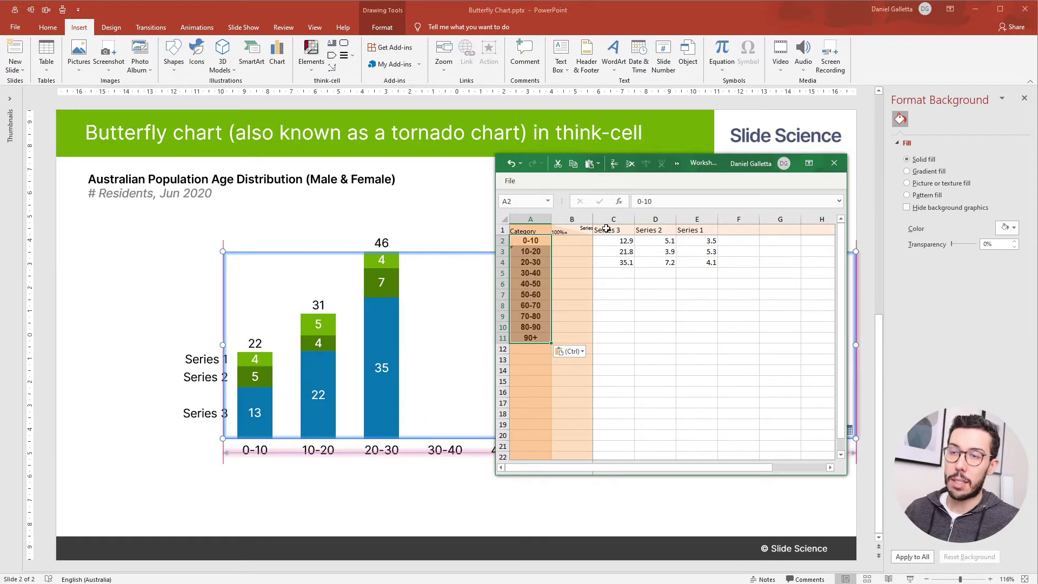
drag(606, 229, 704, 263)
key(Delete)
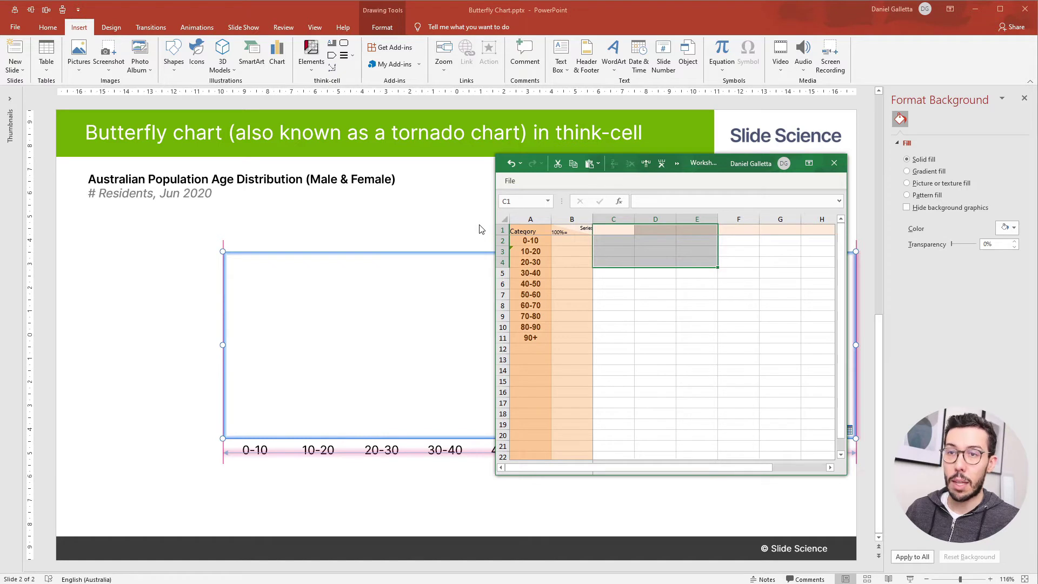
- Copy the Males values C5:C14 from Excel and select the datasheet's first value cell
key(alt+Tab)
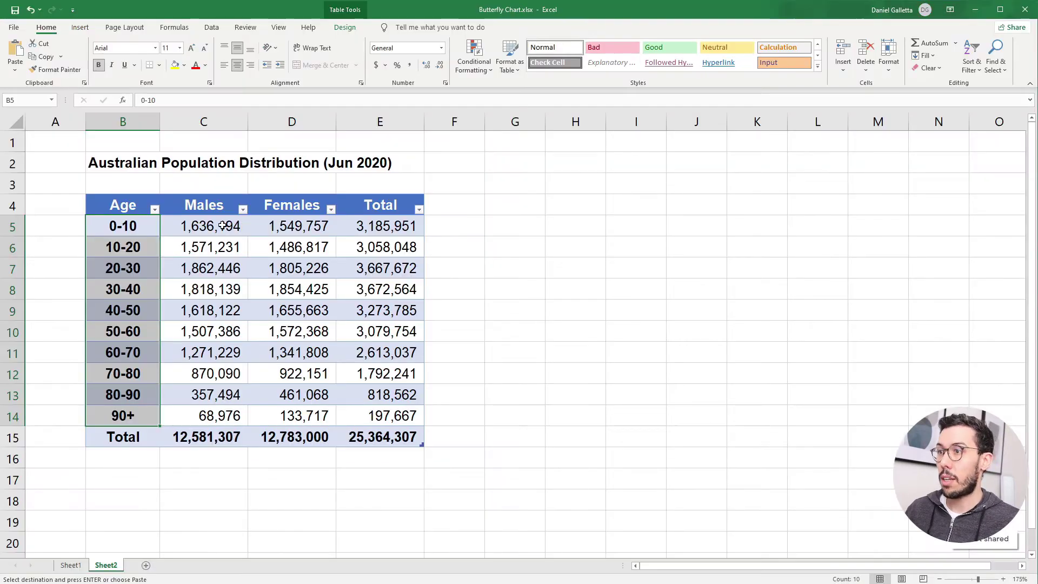
drag(219, 226, 231, 414)
key(ctrl+c)
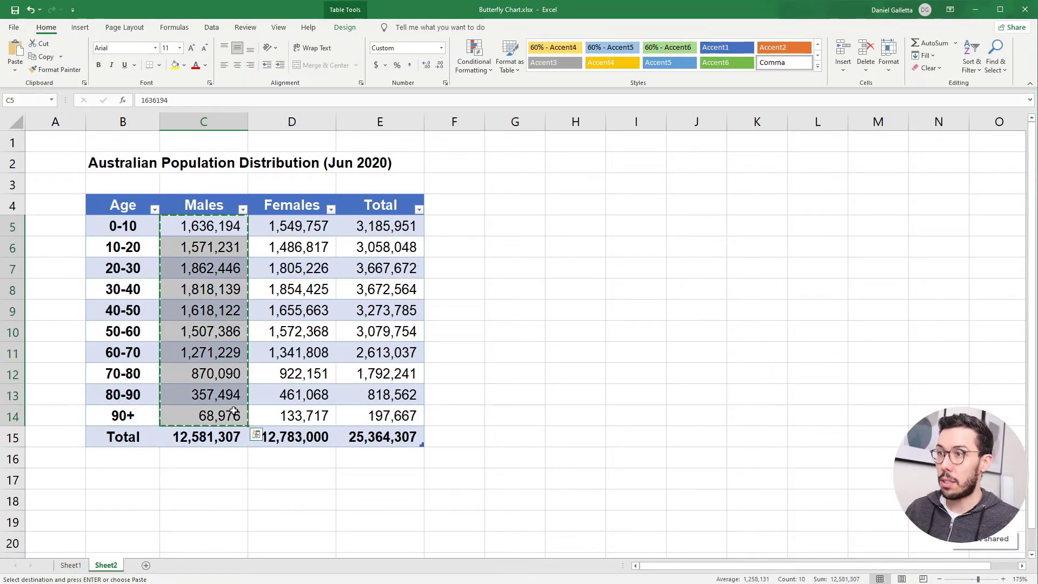
key(alt+Tab)
click(599, 241)
- Paste the Males figures, name the series 'Males', then narrow the chart and shift it left
key(ctrl+v)
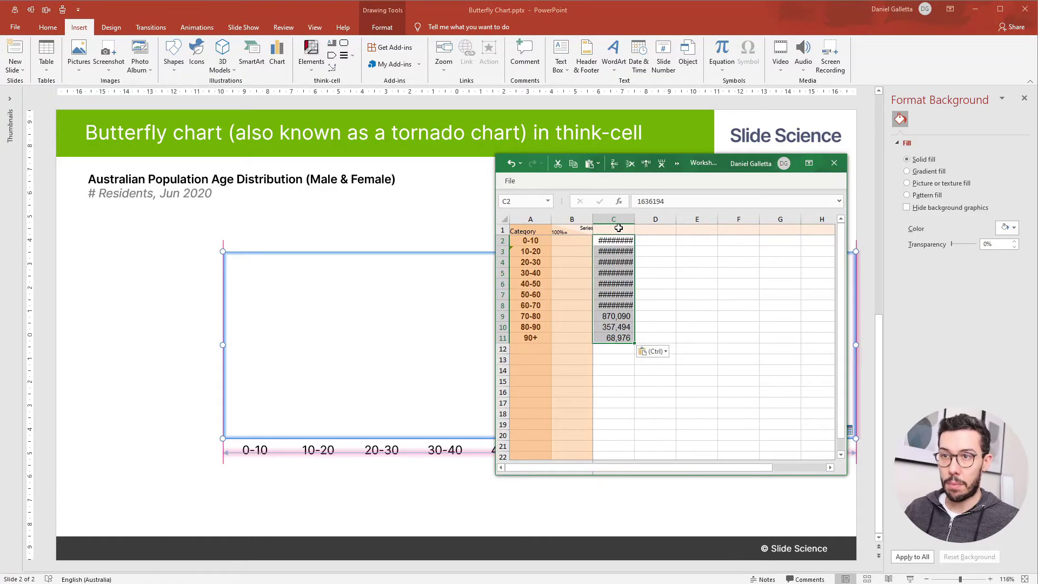
click(619, 228)
text(Males)
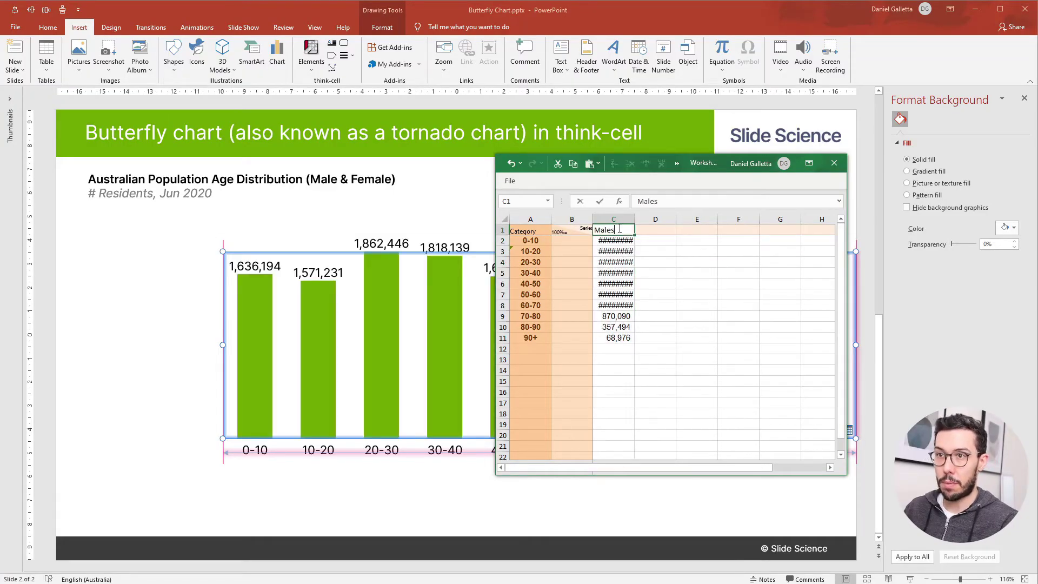
key(Return)
key(Escape)
drag(855, 344, 741, 344)
drag(614, 275, 559, 281)
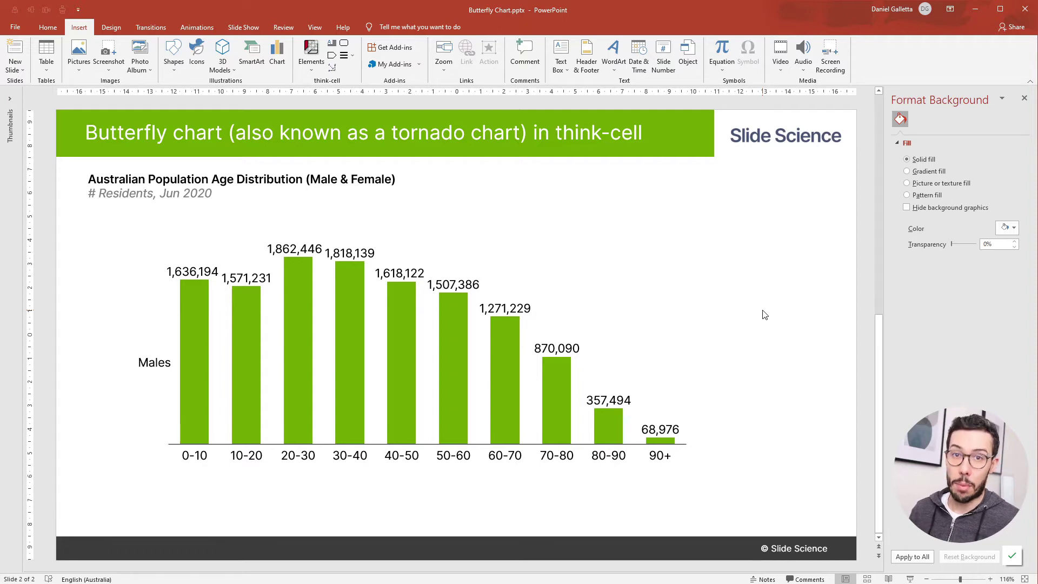
- Rotate the Males chart into horizontal bars, then halve its width, make it taller, and move it up
click(511, 275)
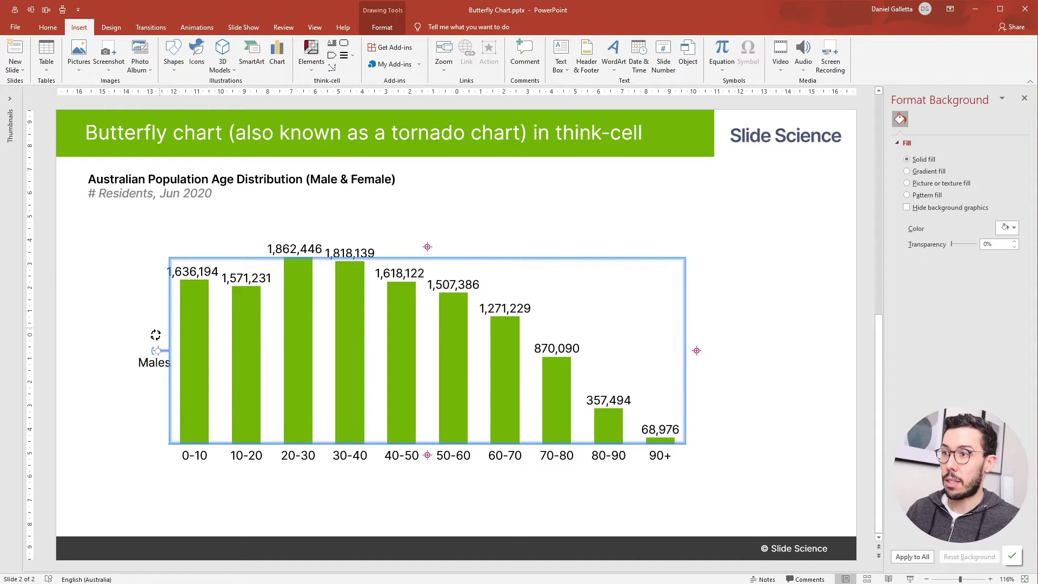
click(154, 351)
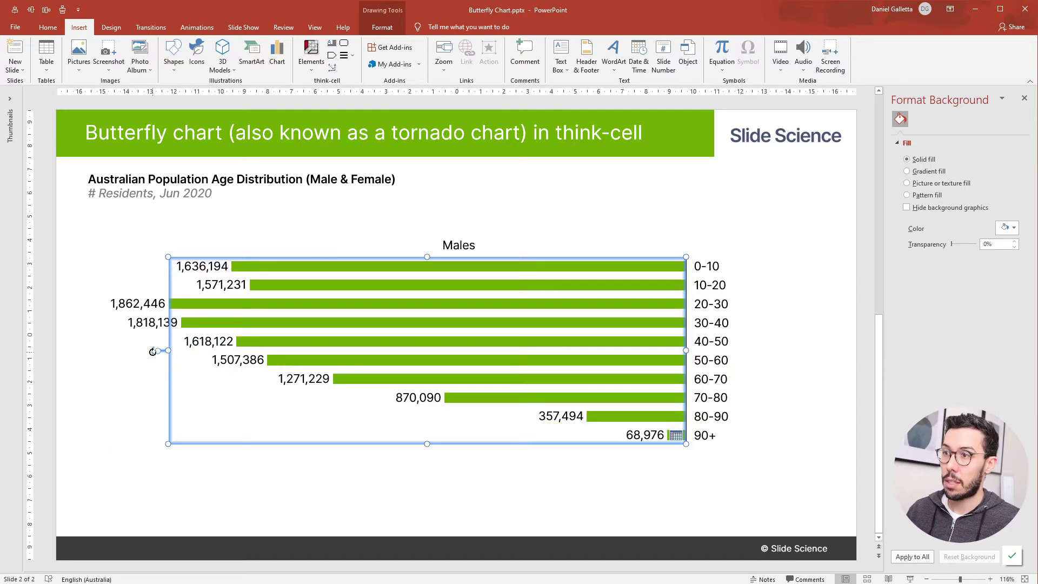
drag(686, 350, 473, 350)
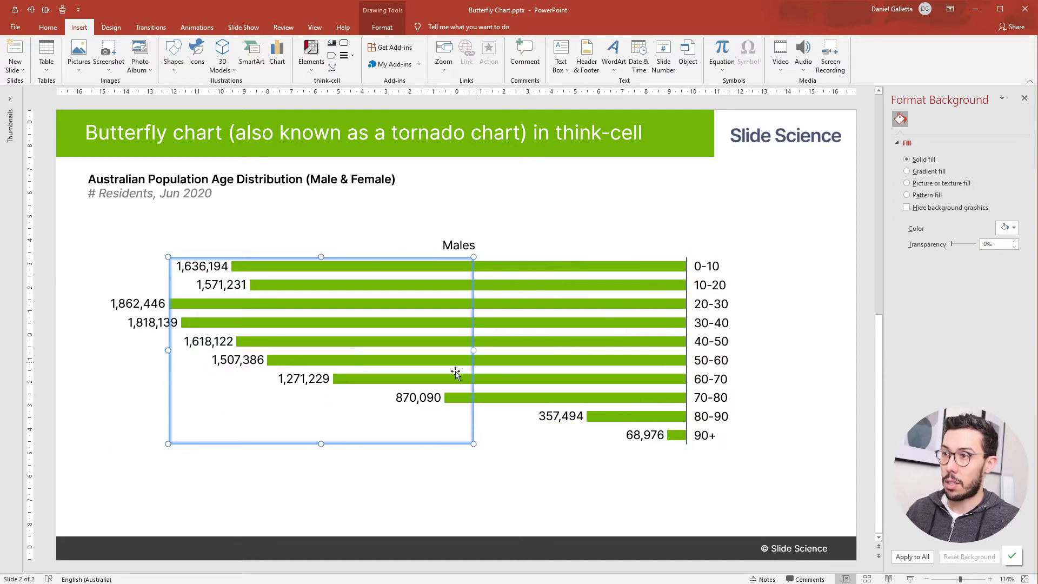
drag(321, 443, 321, 505)
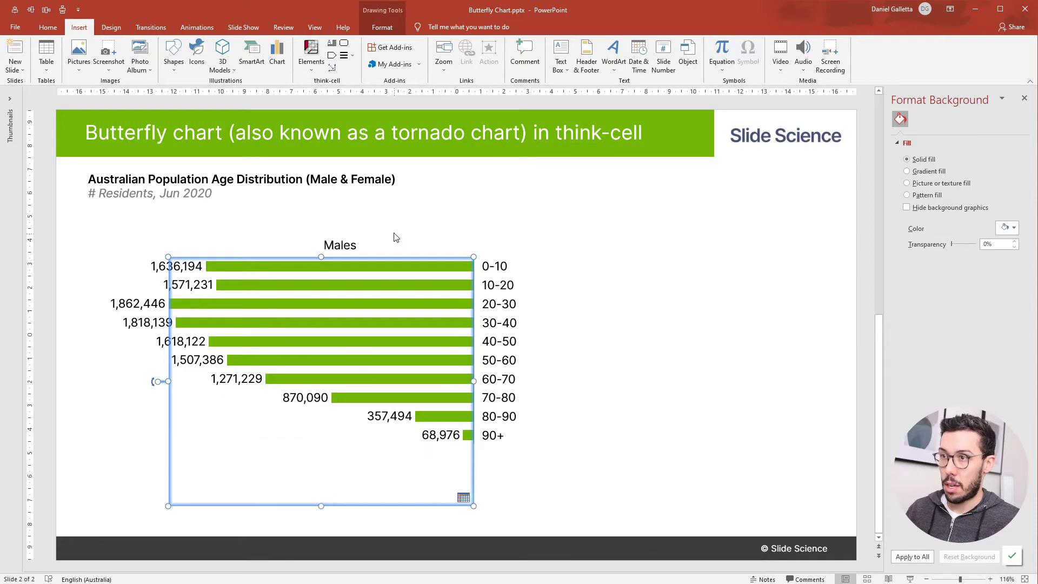
drag(378, 258, 374, 245)
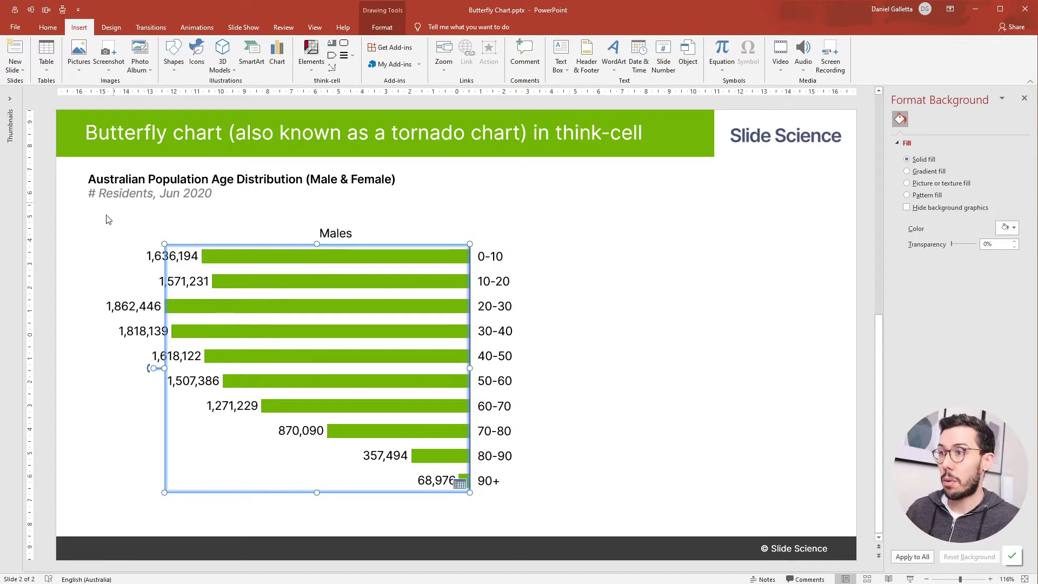
- Select all ten Males value labels
click(160, 234)
click(172, 255)
double_click(178, 255)
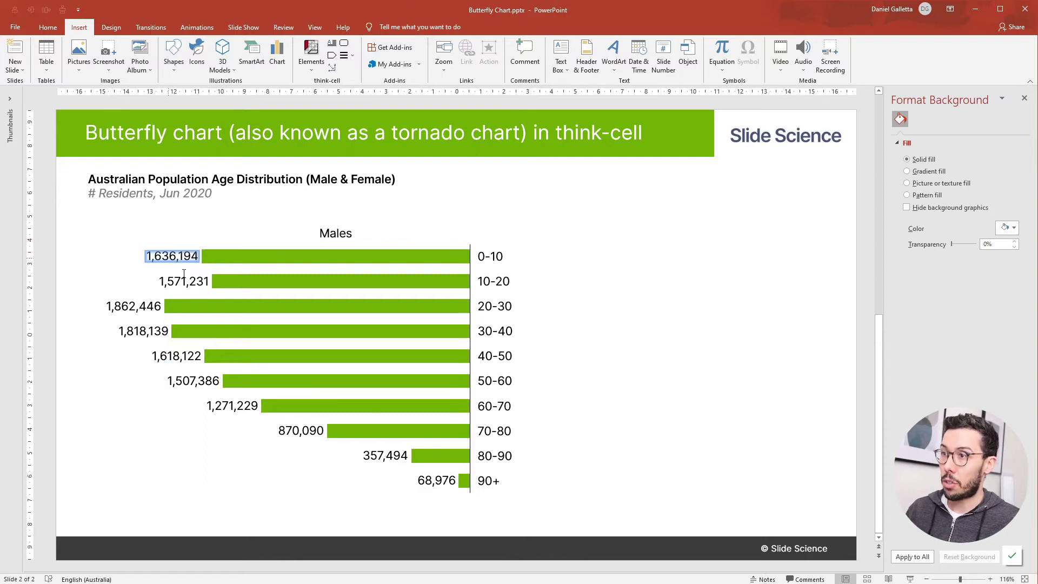
shift+click(437, 480)
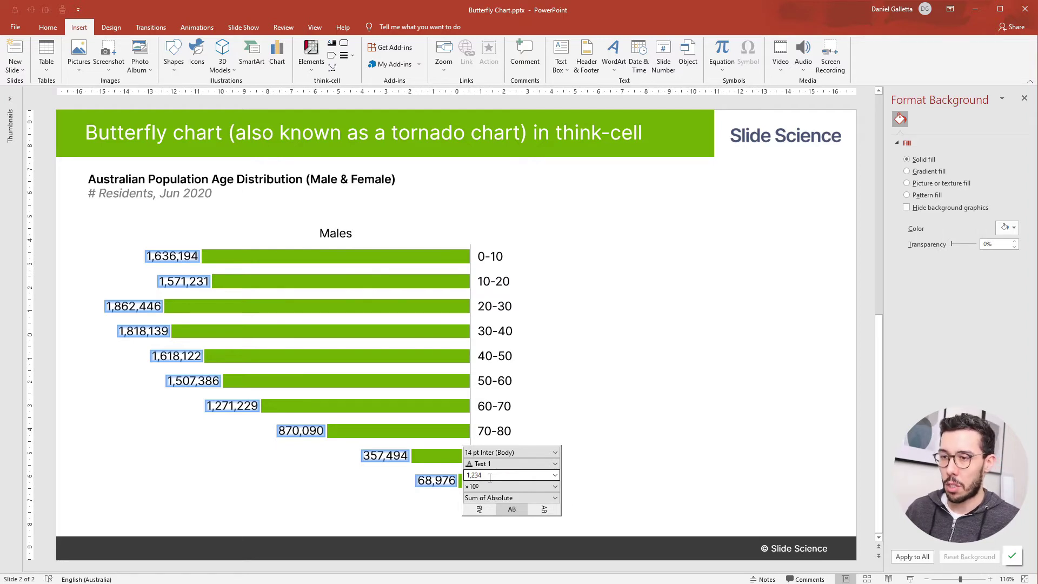
- Format the value labels as 1.00m in millions, e.g. 1.64m, then reselect the chart
click(490, 477)
text(1)
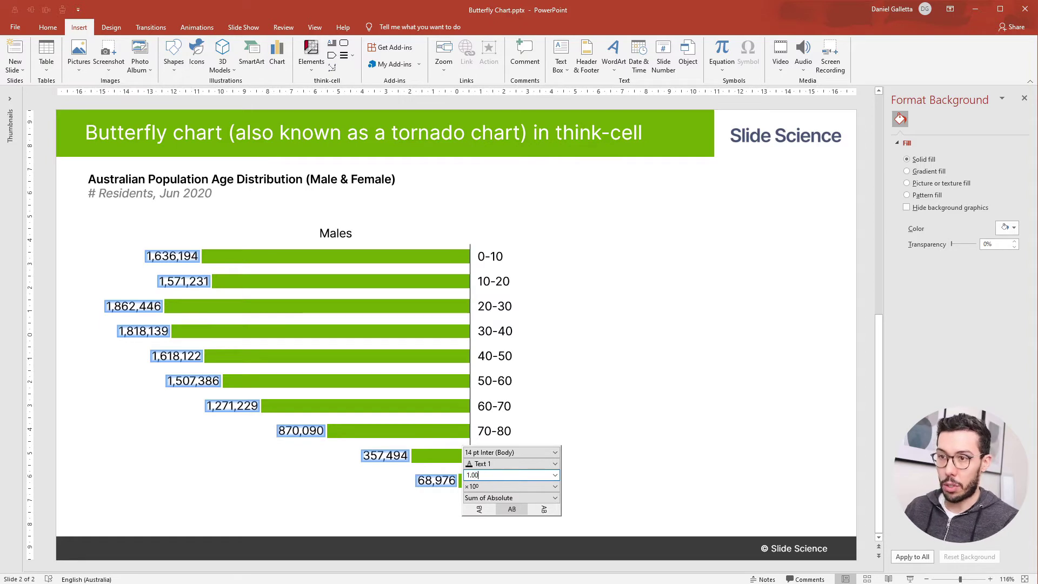
click(504, 487)
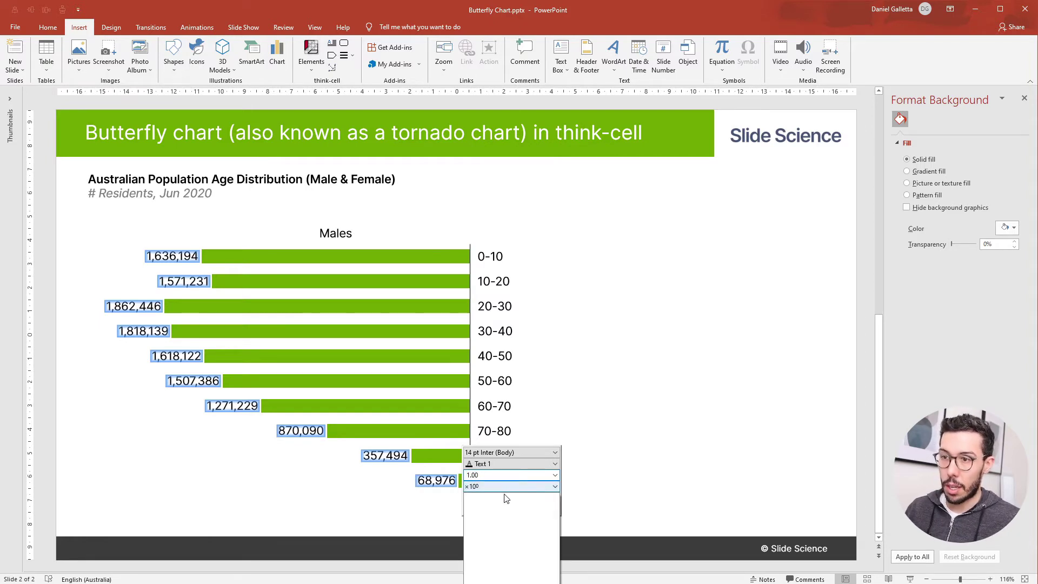
click(508, 486)
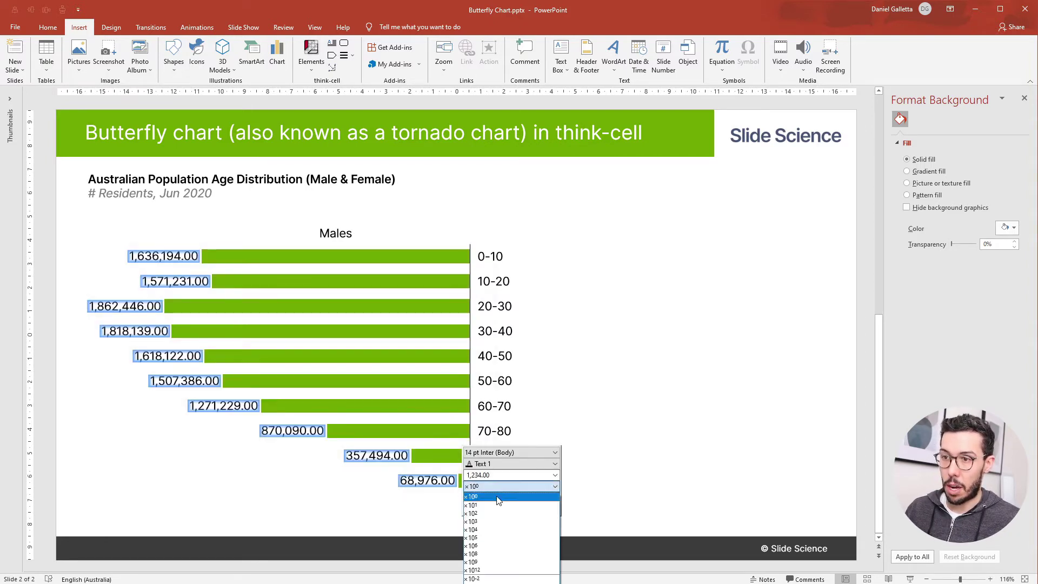
click(496, 546)
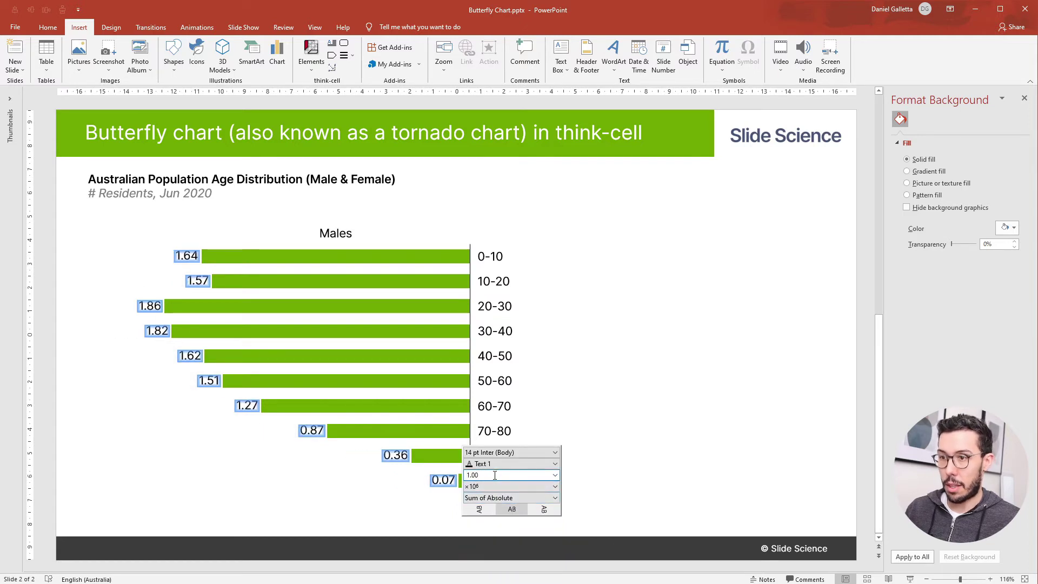
text(m)
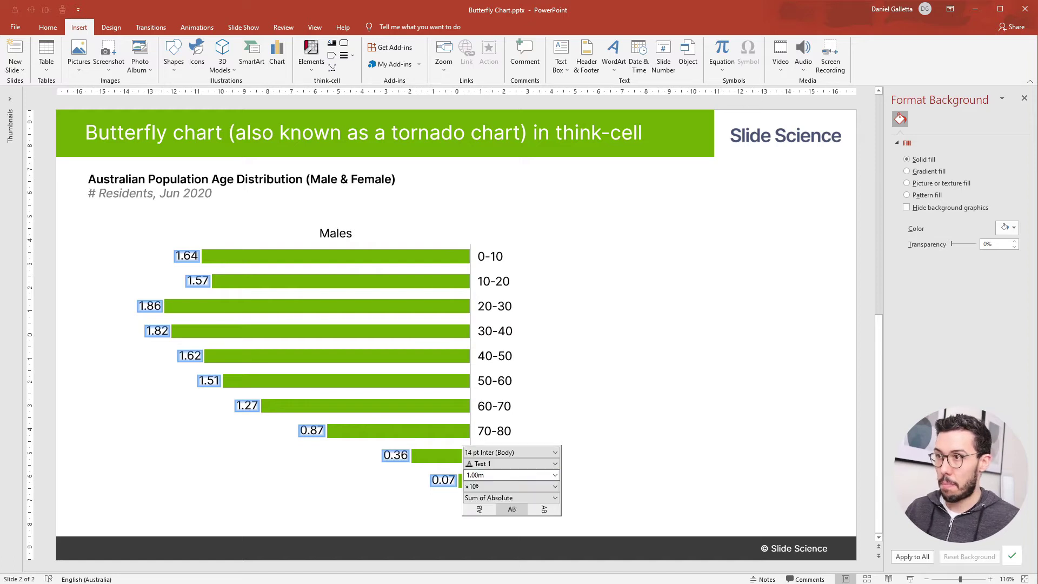
key(Return)
click(273, 490)
click(303, 524)
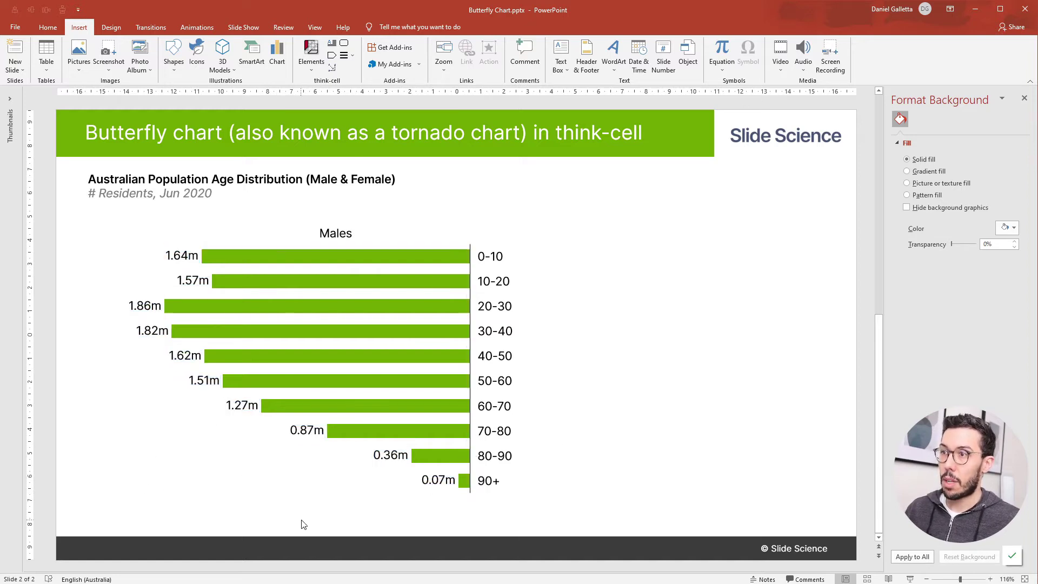
click(335, 233)
- Colour the Males bars dark blue (Accent 4) and nudge the chart slightly down-left
click(336, 233)
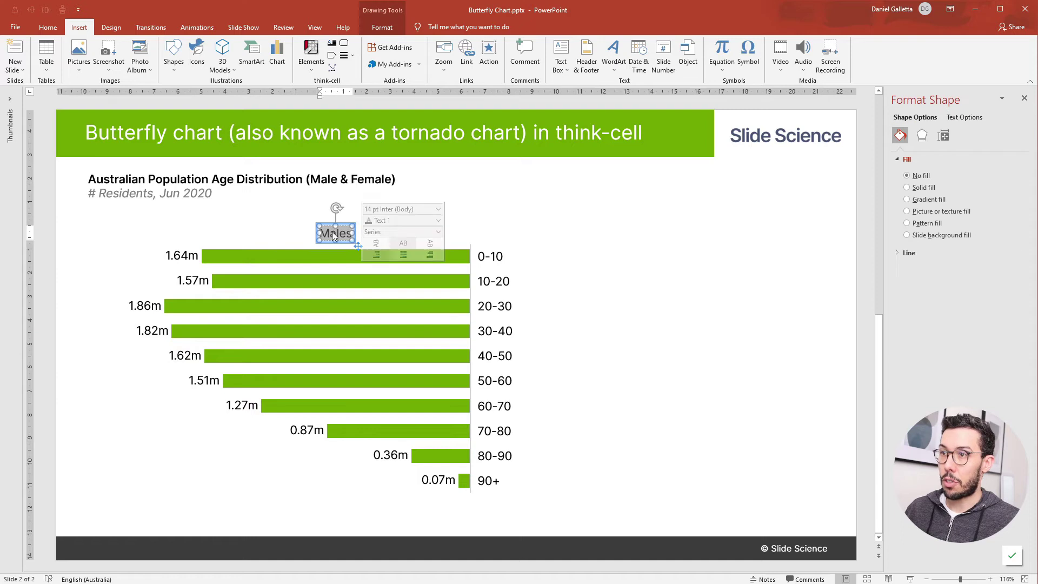
click(411, 239)
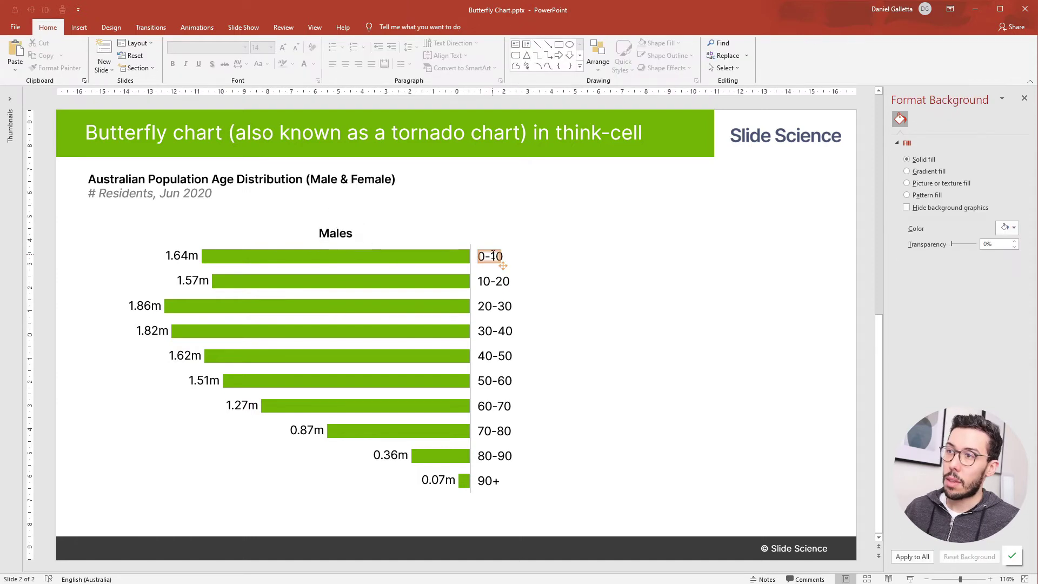
click(439, 256)
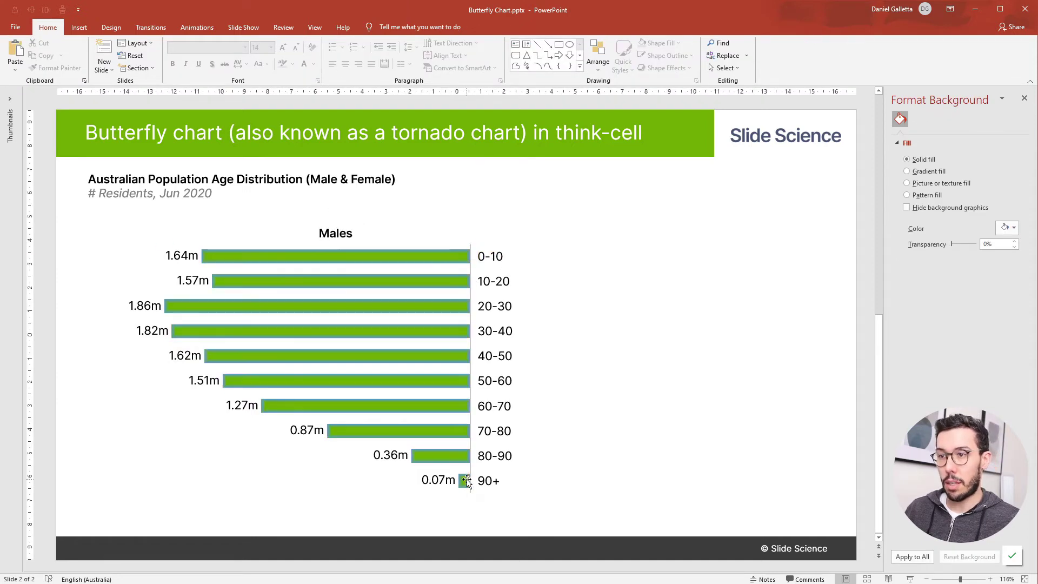
click(546, 455)
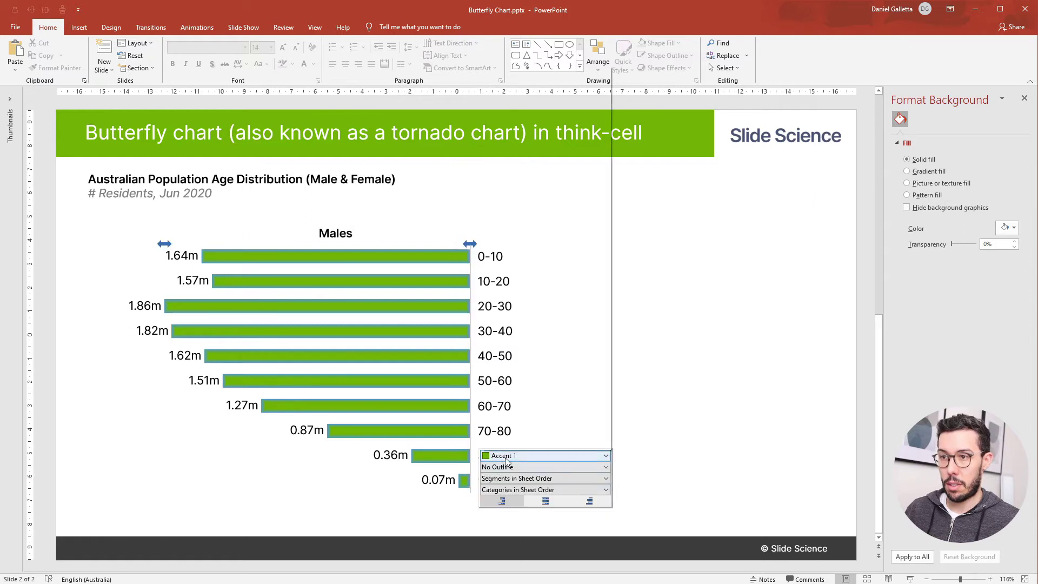
click(503, 133)
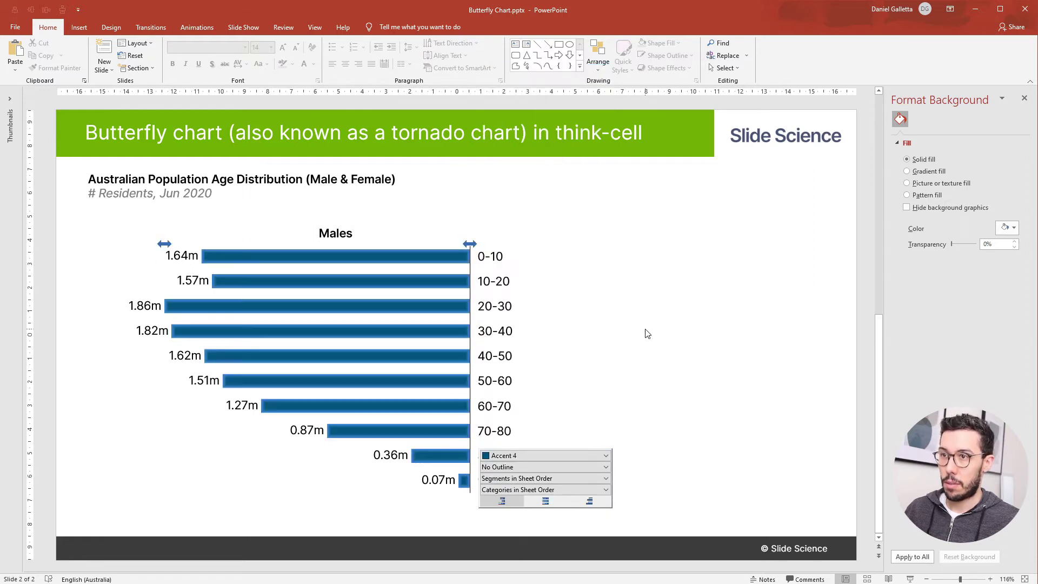
drag(439, 245, 427, 254)
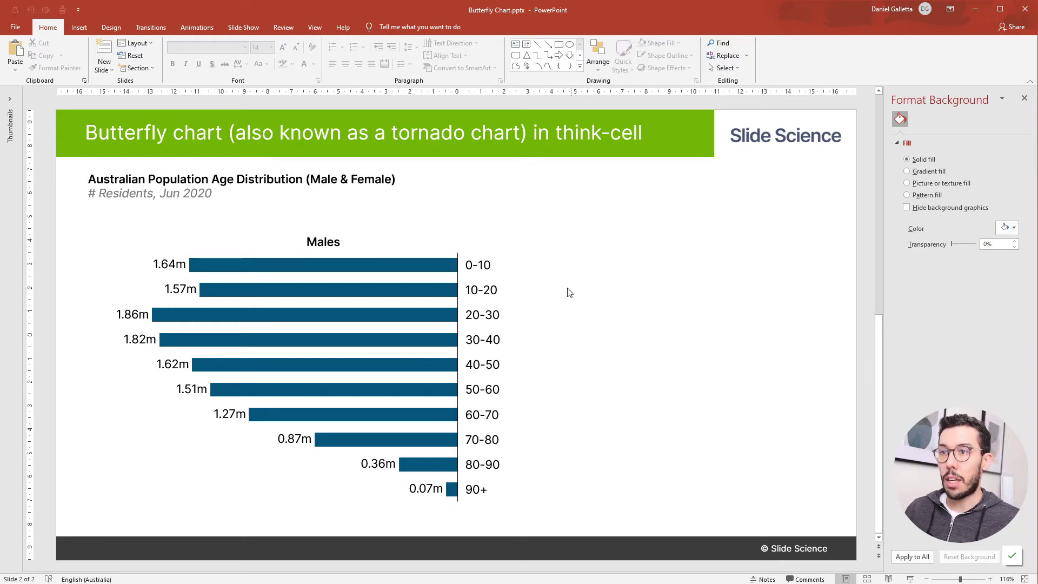
- Centre the ten age labels 0-10 through 90+ and make them bold
click(476, 265)
shift+click(485, 492)
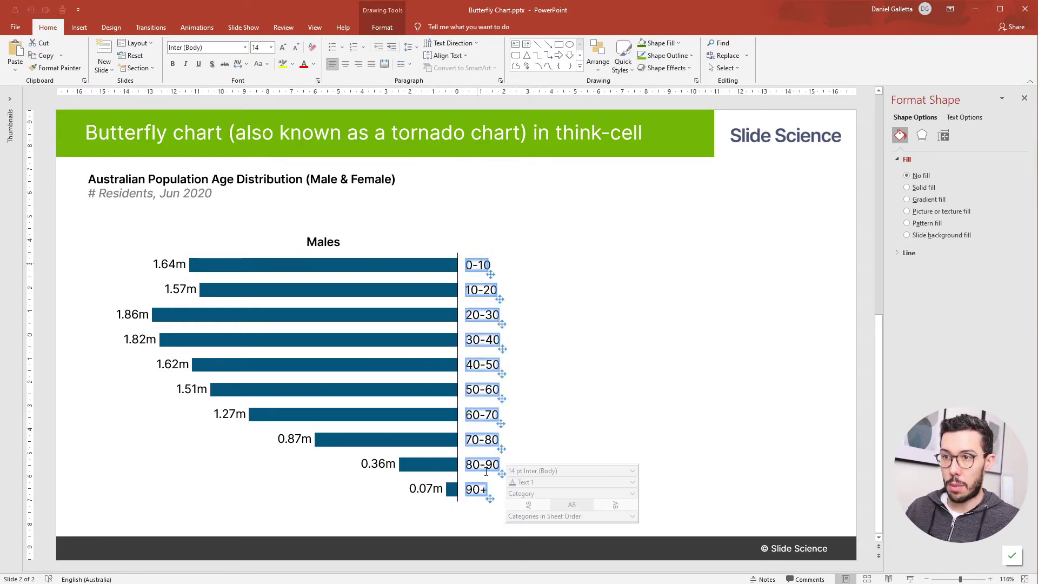
click(342, 64)
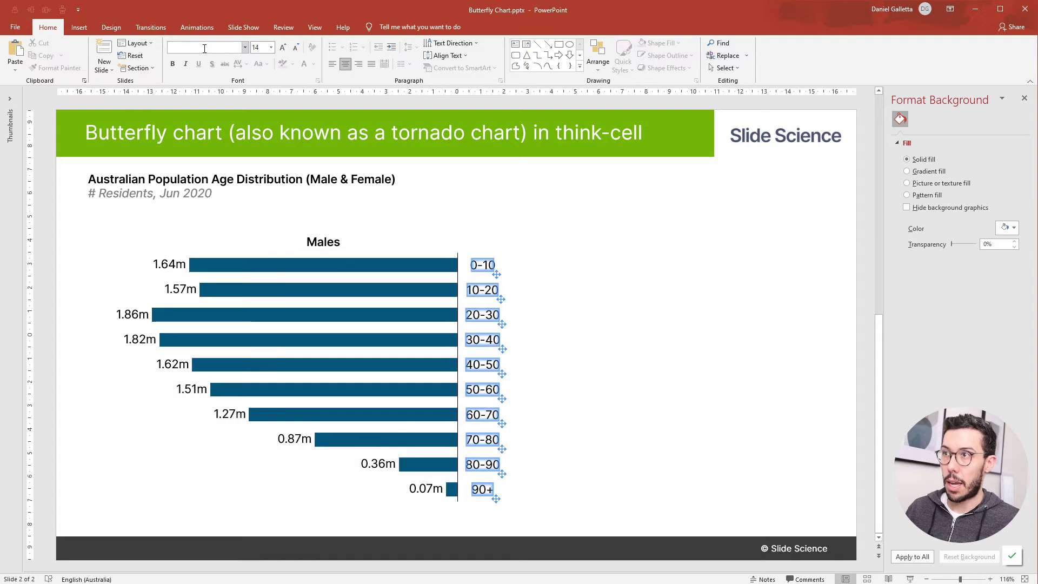
key(ctrl+b)
click(682, 332)
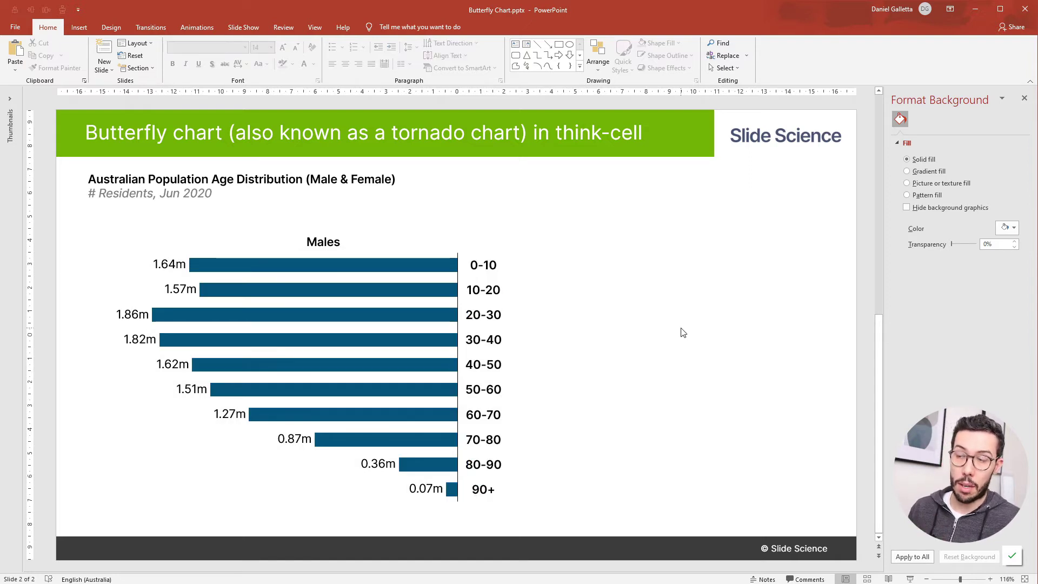
- Ctrl-drag a copy of the Males chart to the right and copy the Females figures from Excel
click(329, 275)
drag(329, 274, 731, 278)
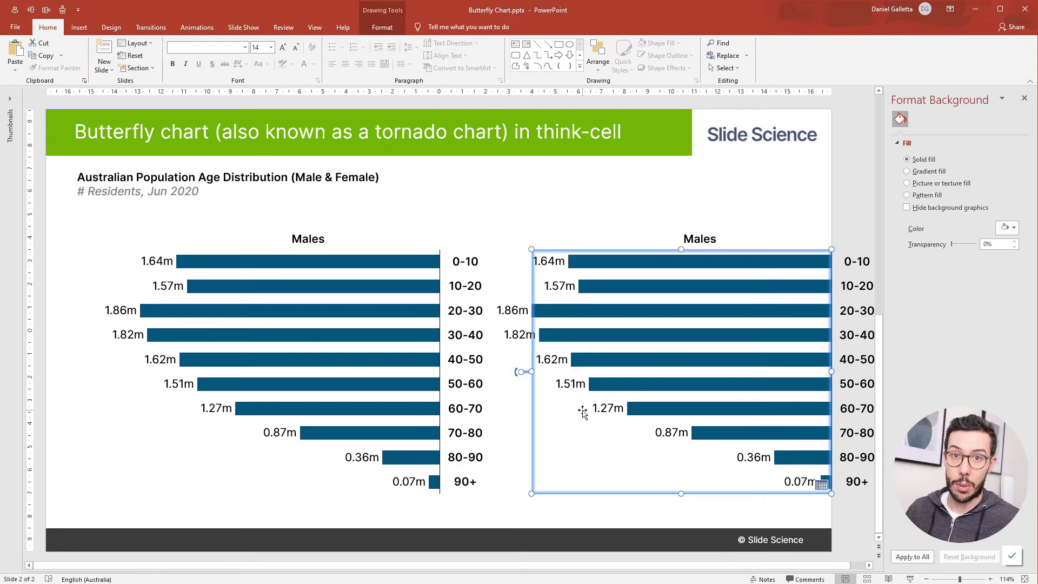
key(alt+Tab)
drag(295, 230, 320, 413)
key(alt+Tab)
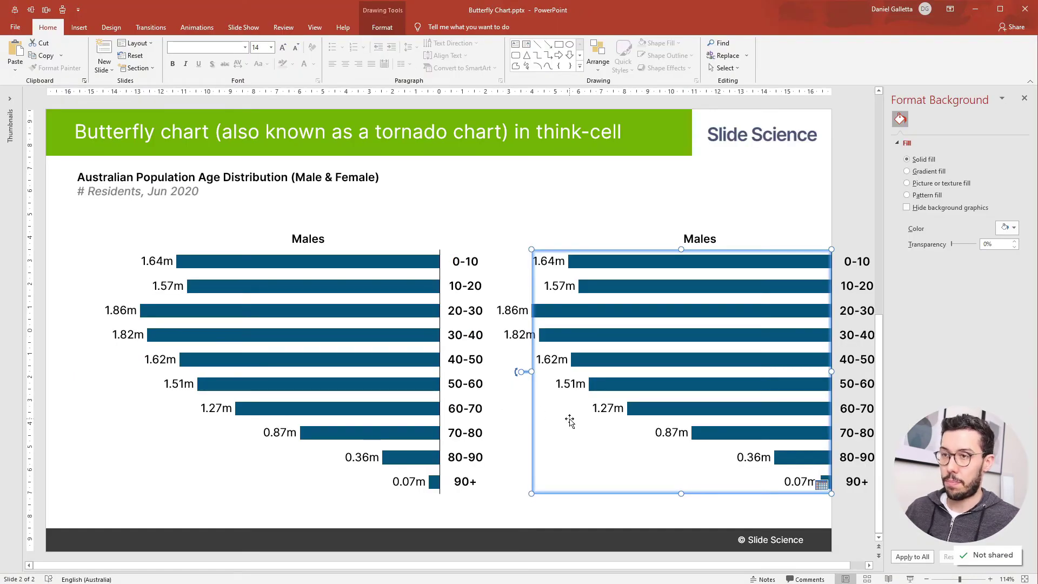
- Paste the Females figures into the copy's datasheet and rename its series 'Females'
double_click(570, 421)
click(615, 241)
key(ctrl+v)
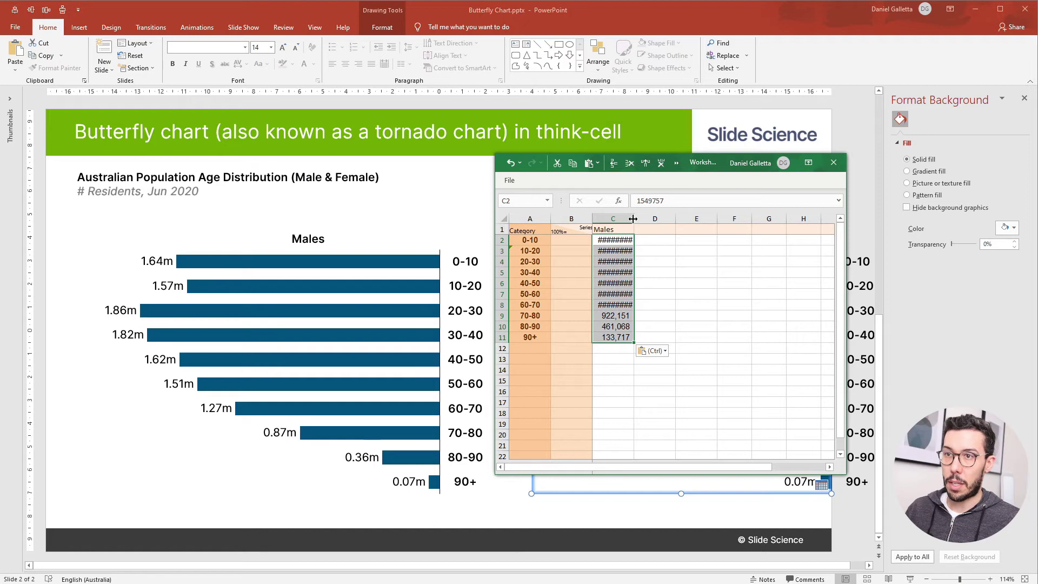
double_click(633, 218)
click(635, 229)
text(Females)
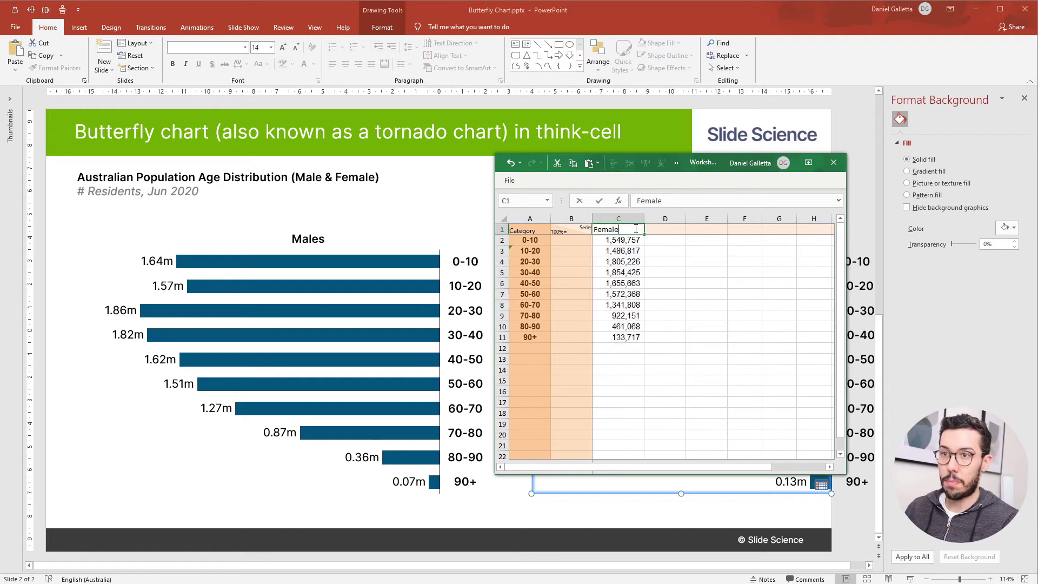
key(Return)
click(419, 207)
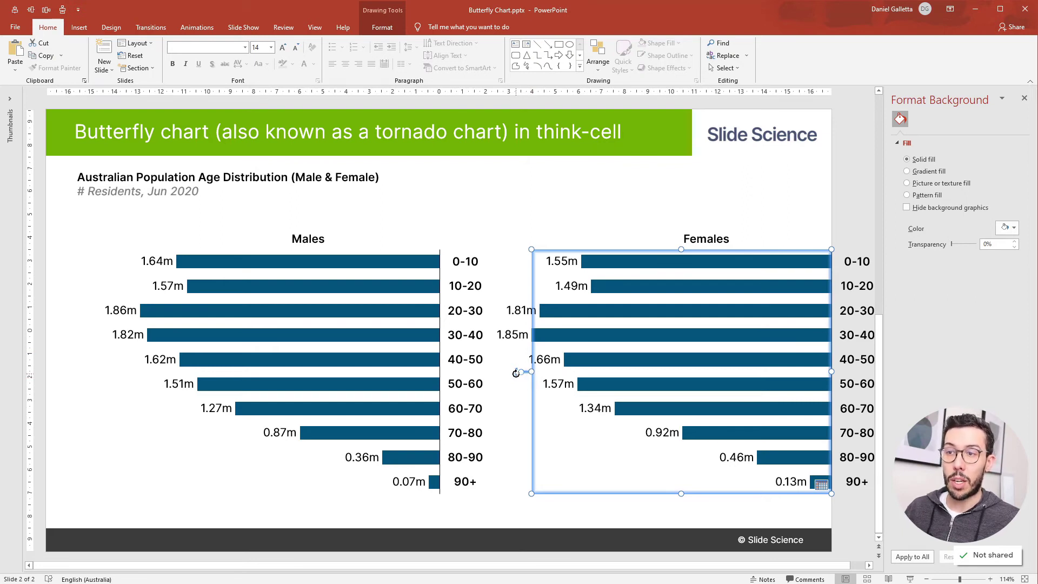
- Flip the Females chart so bars extend right, delete its age labels, and move it beside the central labels
drag(516, 372, 844, 371)
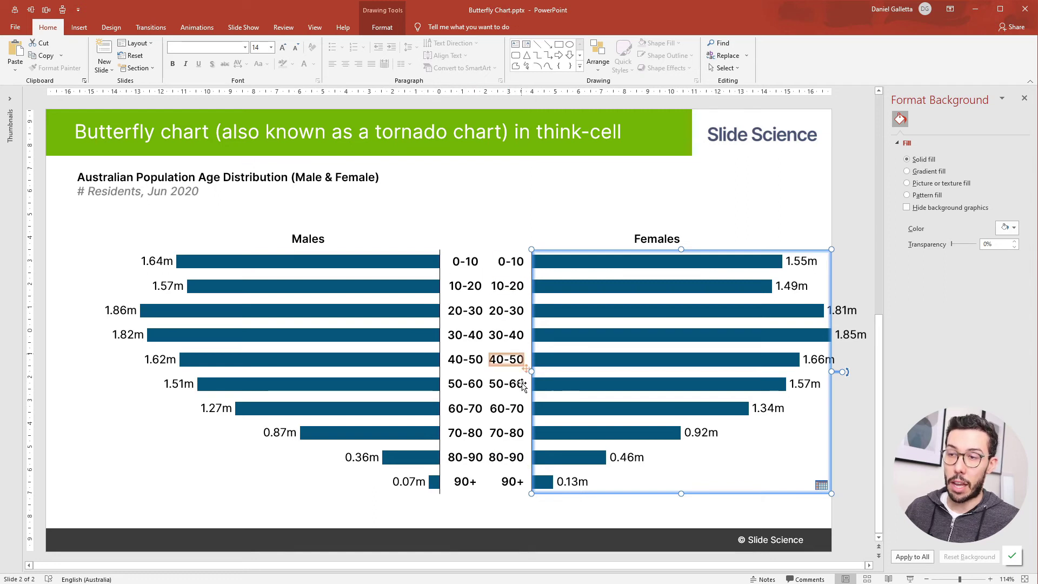
click(512, 481)
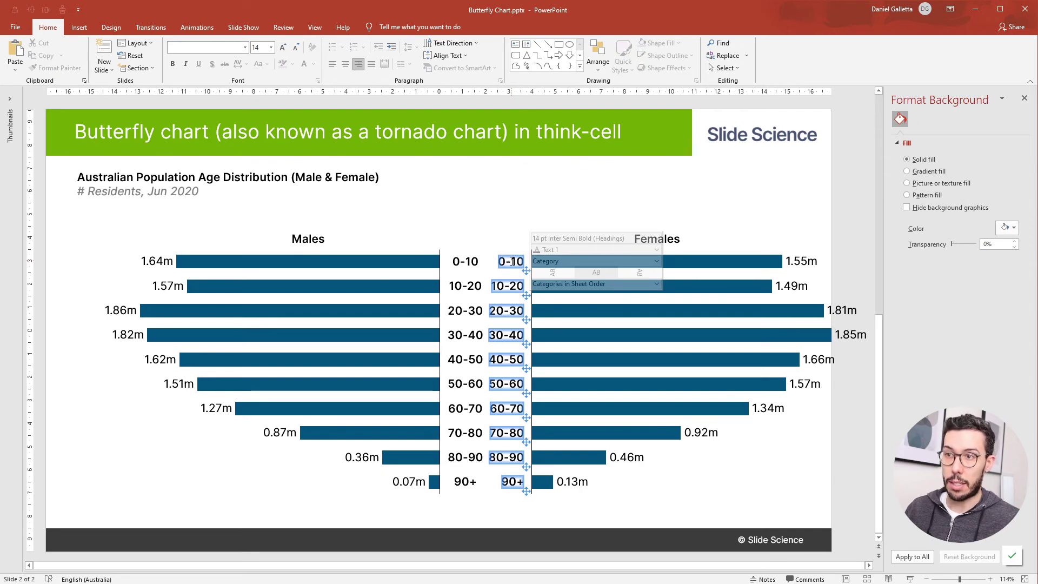
key(Delete)
click(550, 272)
drag(550, 273, 510, 271)
- Select both the Males and Females charts and move them together left and up
click(312, 511)
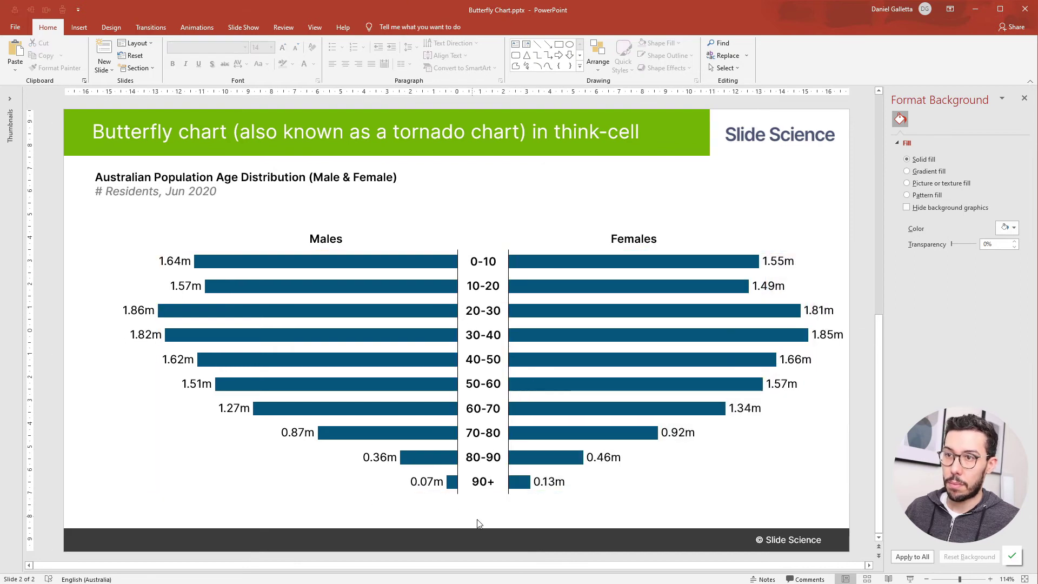
click(619, 483)
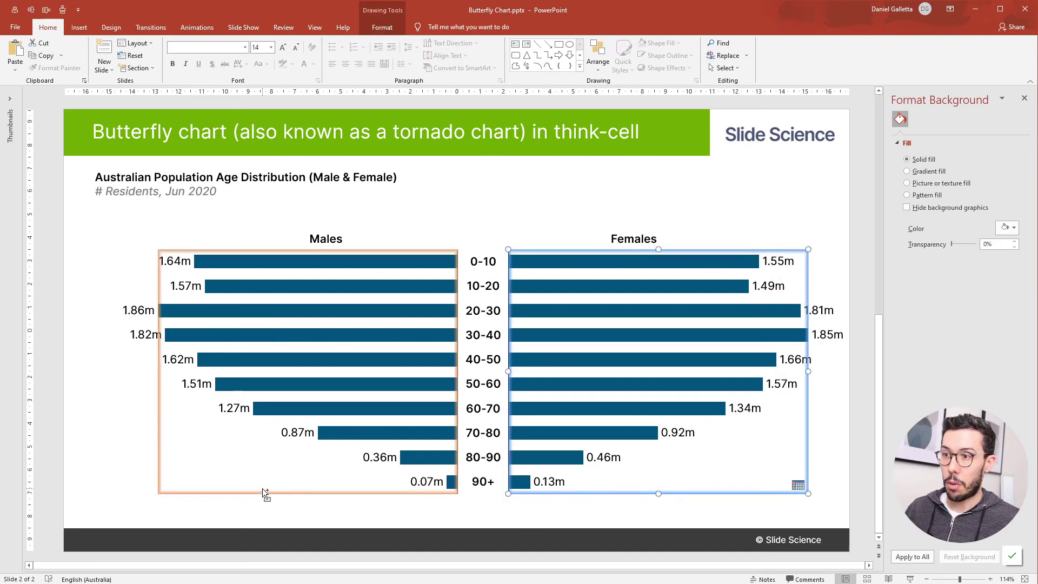
shift+click(262, 488)
drag(682, 478, 659, 474)
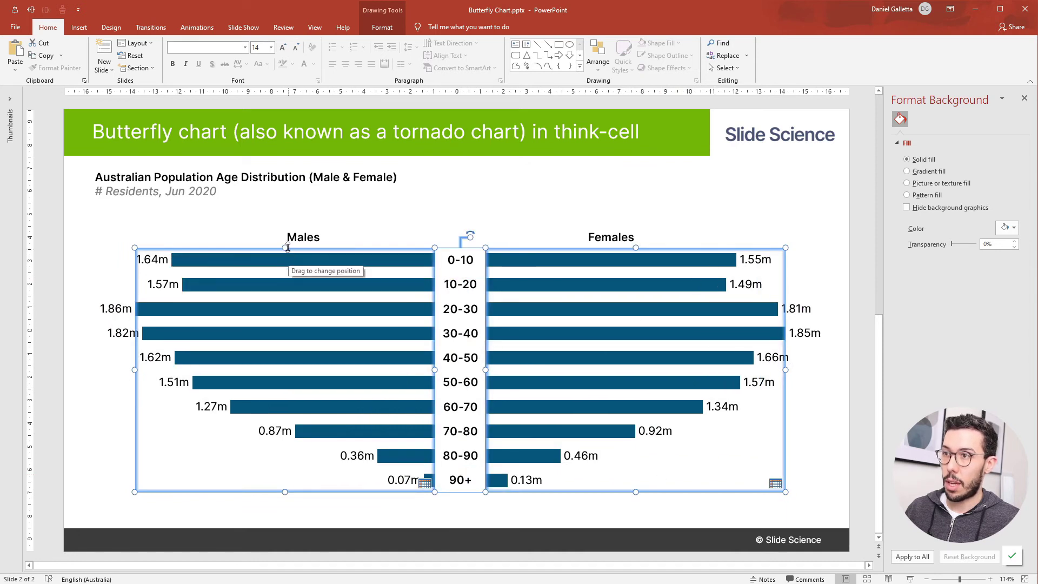
click(769, 205)
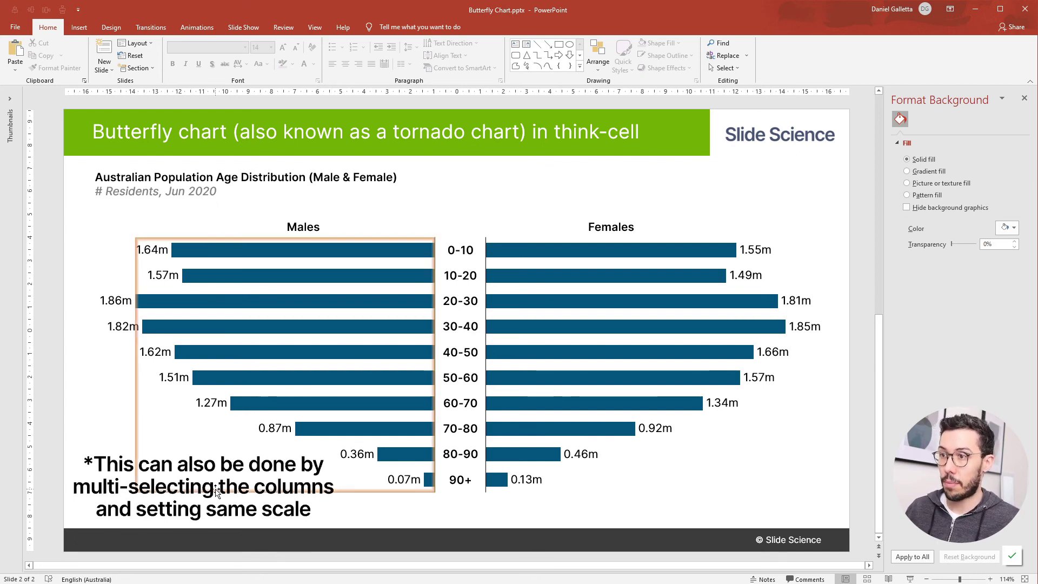
- Add a value axis to both the Males and Females charts
click(249, 468)
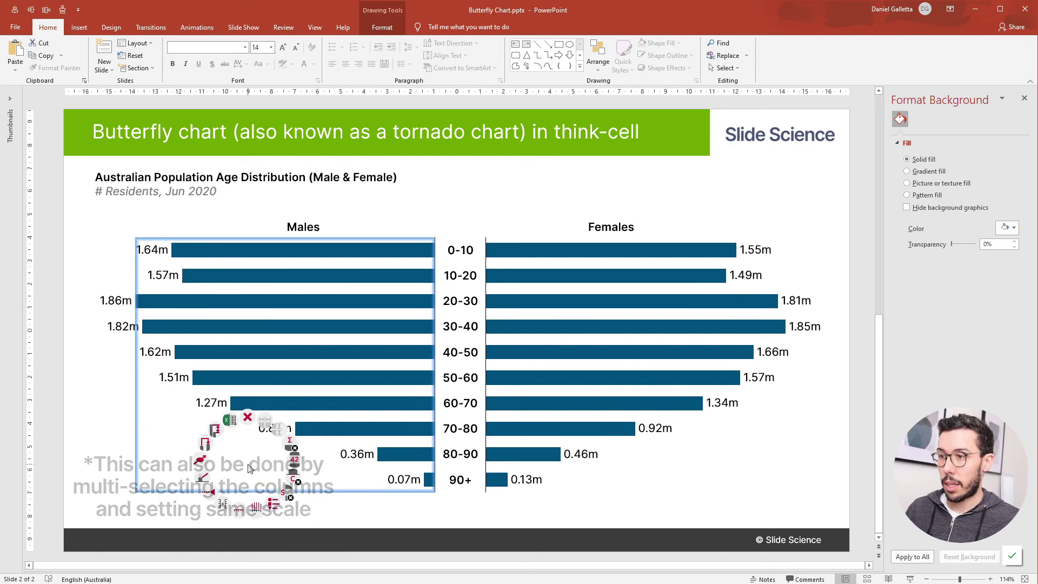
click(239, 512)
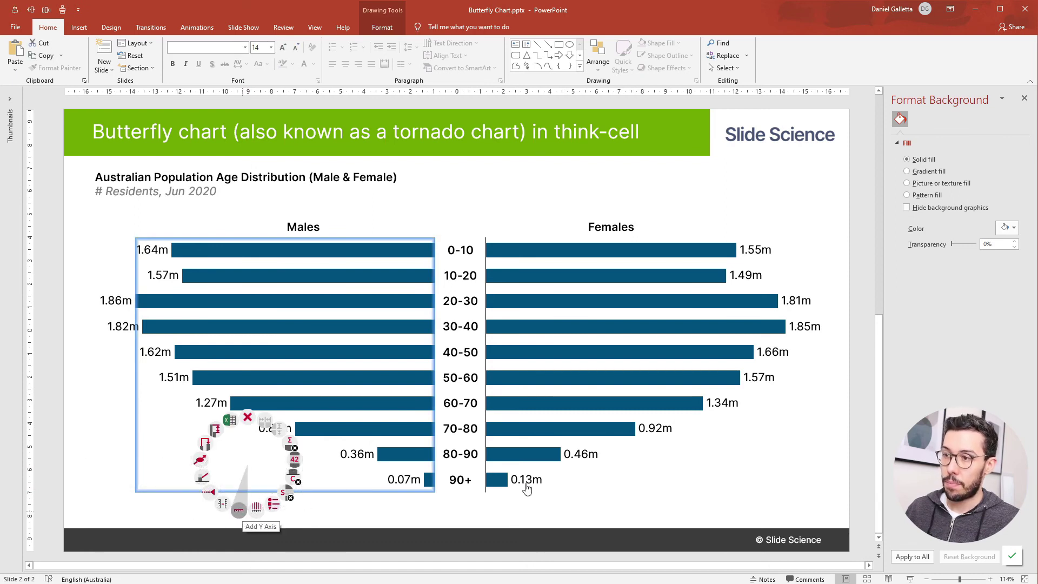
click(617, 479)
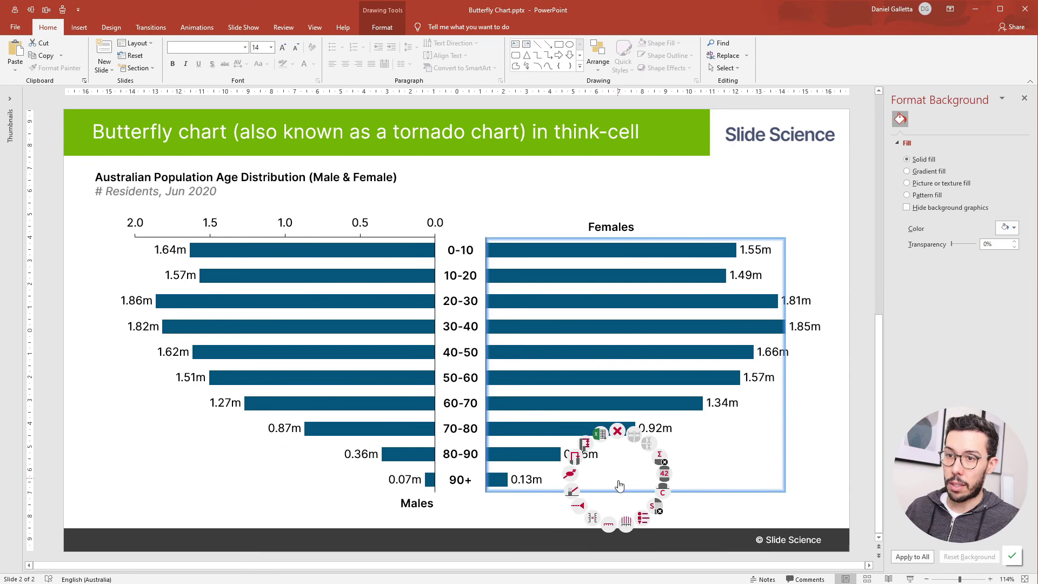
click(607, 527)
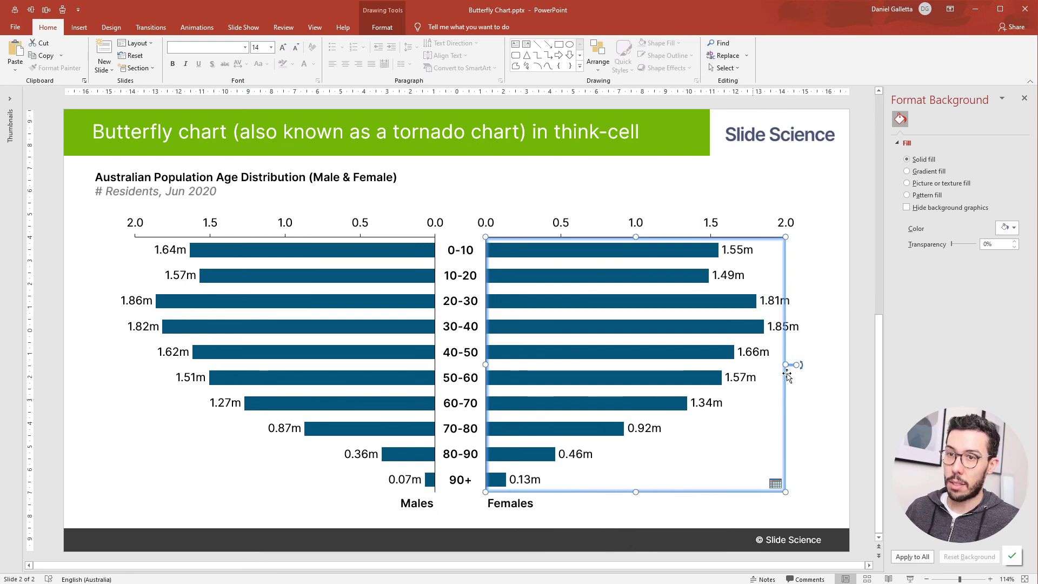
click(816, 406)
- Set both value axes to the same scale, running 0.0 to 2.0
click(324, 236)
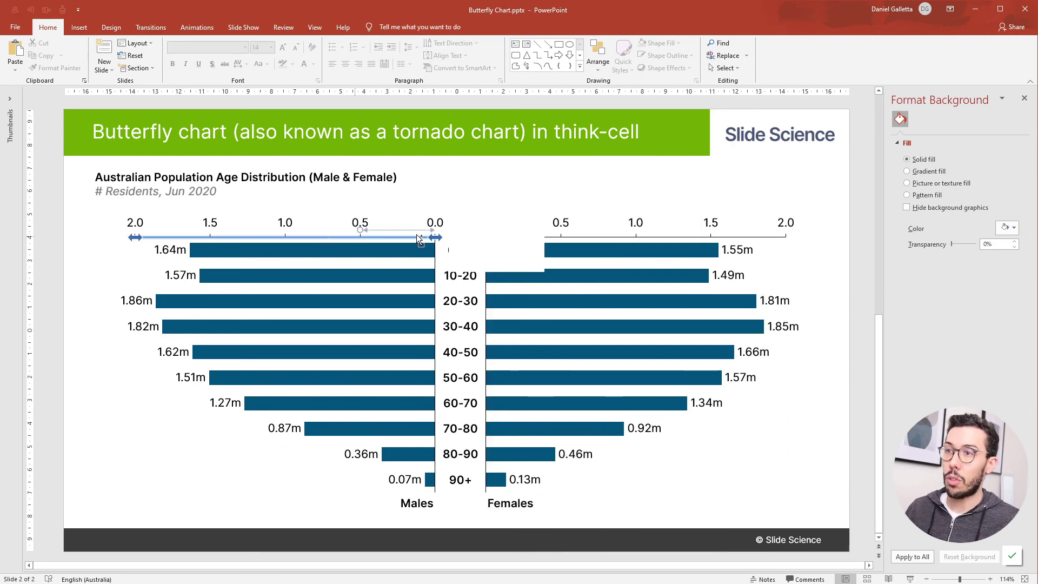
shift+click(595, 236)
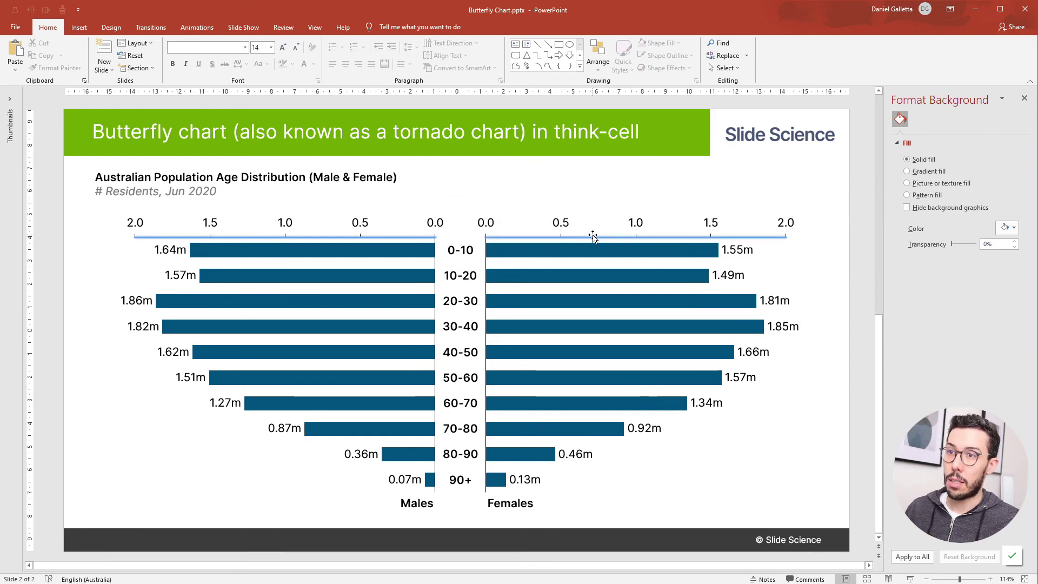
right_click(594, 236)
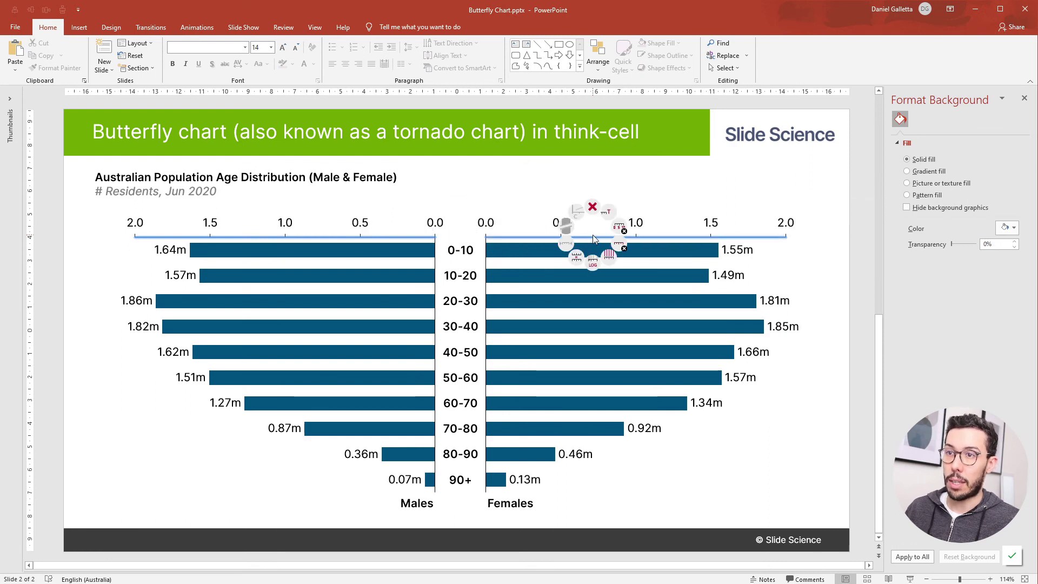
click(576, 264)
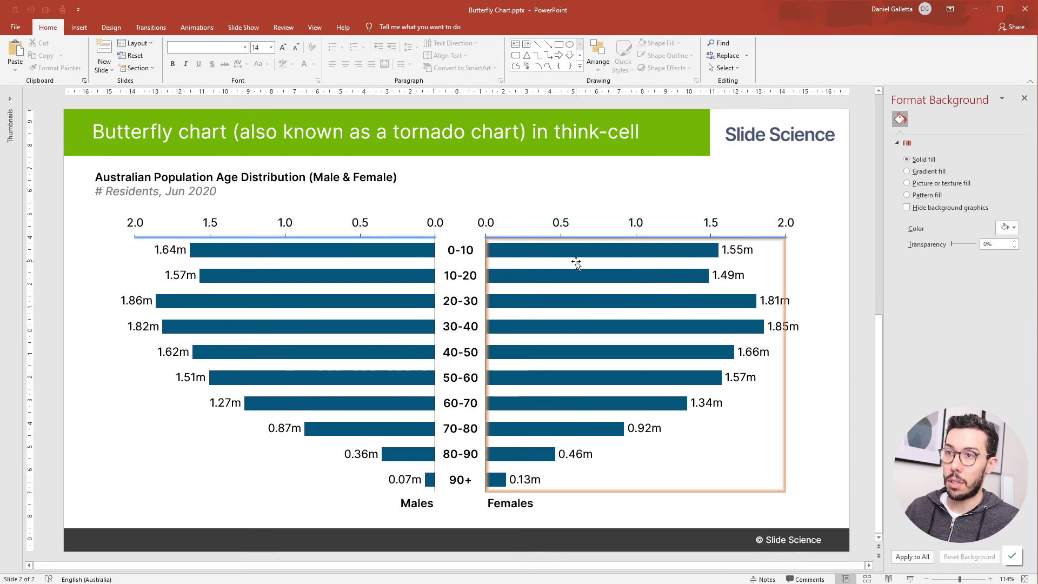
click(803, 510)
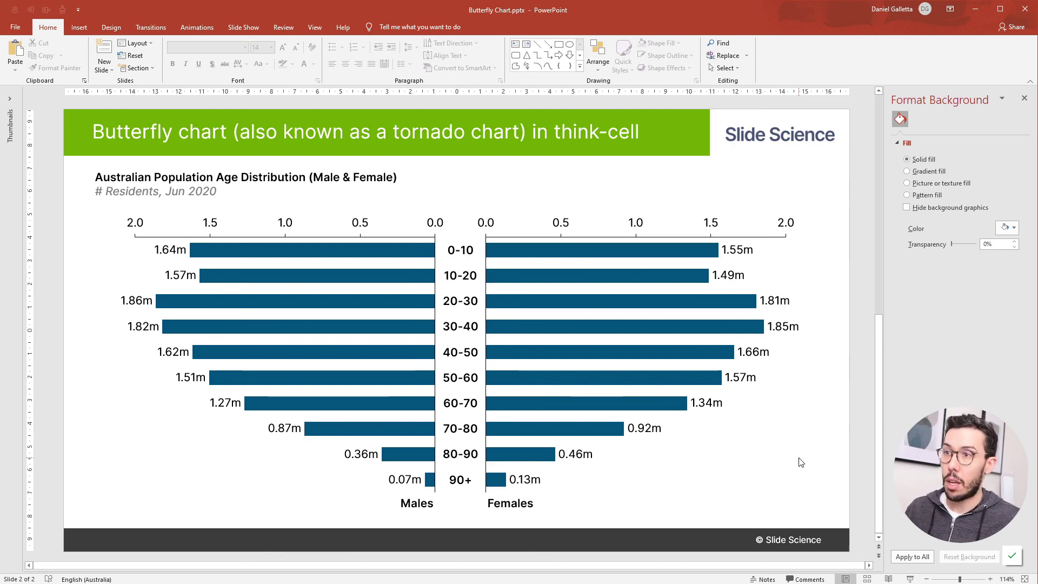
- Delete the Males and Females value axes
click(326, 237)
key(Delete)
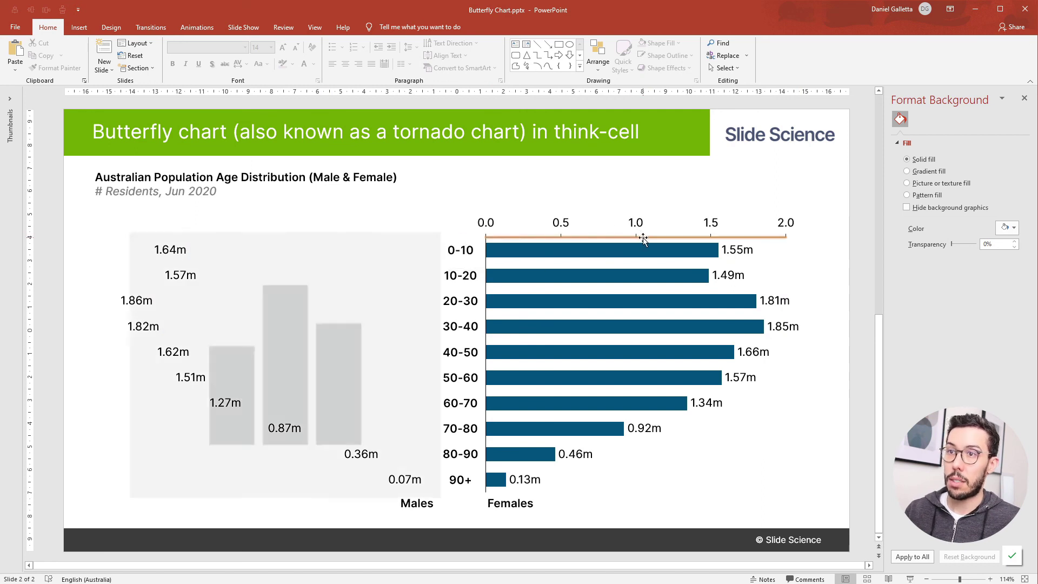
click(643, 237)
key(Delete)
- Move the Males and Females titles above their bars
click(409, 505)
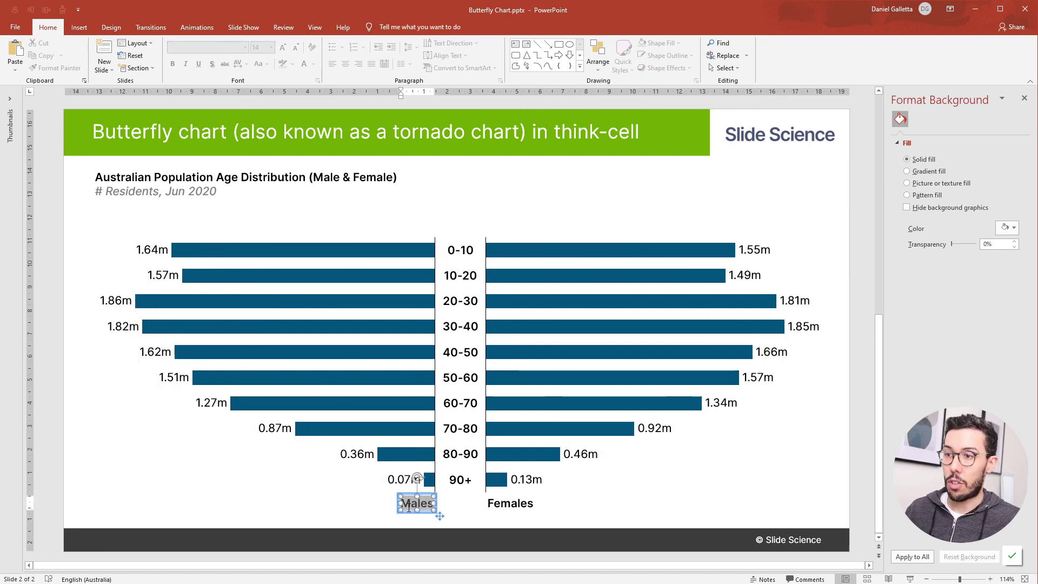
drag(440, 516, 327, 239)
click(532, 505)
drag(538, 492, 637, 216)
click(814, 510)
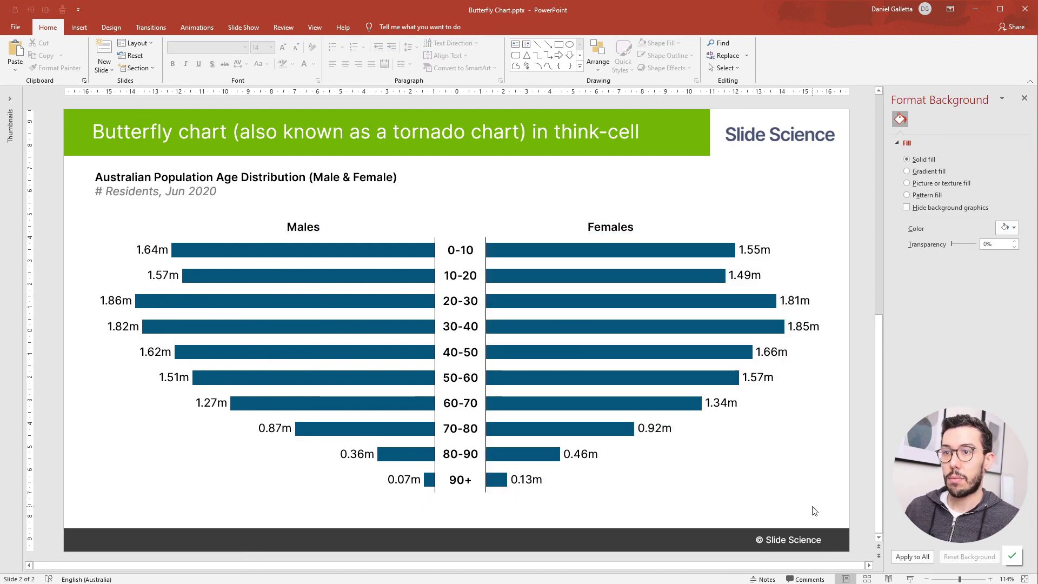